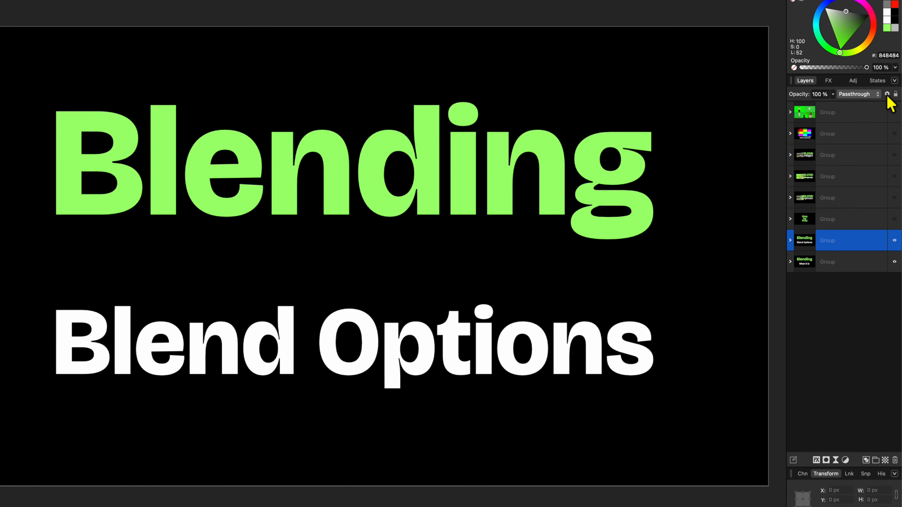
Open the Blend Options, show the blend options sample group and select its 1 Gamma layer
{"action": "left_click", "coordinate": [890, 146]}
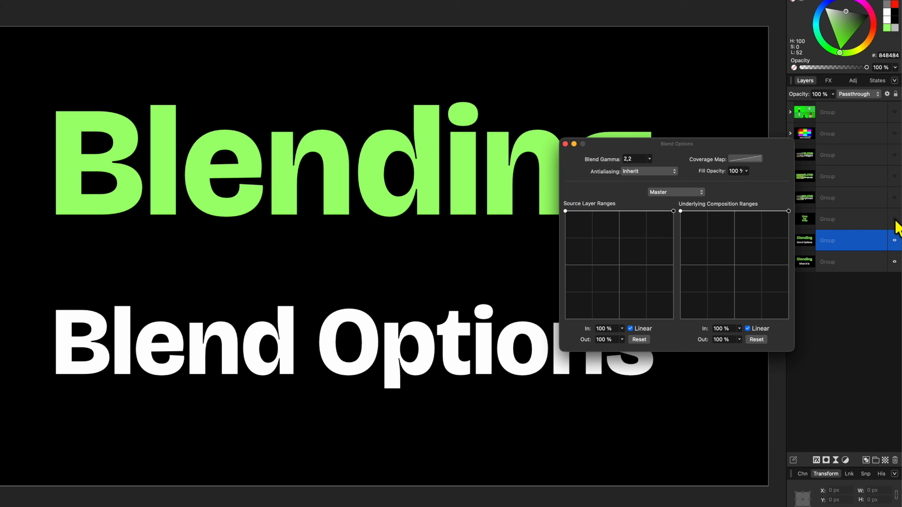
{"action": "left_click", "coordinate": [895, 219]}
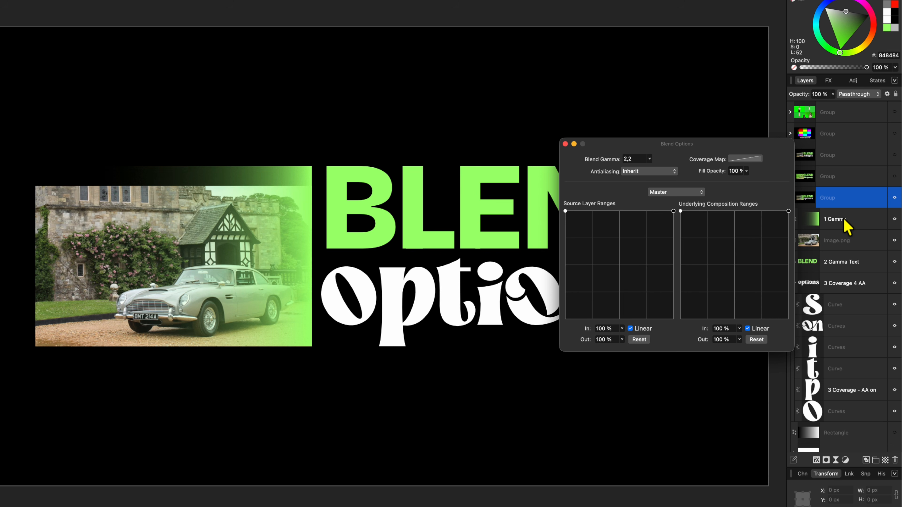
{"action": "left_click", "coordinate": [845, 221]}
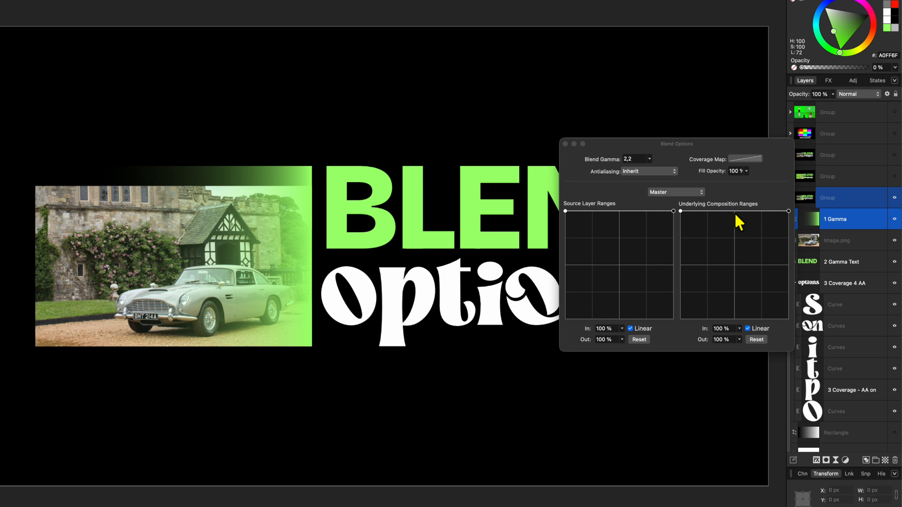
Try out the Blend Gamma range on the 1 Gamma layer, ending at 2,2, and inspect the gamma of the 2 Gamma Text layer
{"action": "left_click", "coordinate": [653, 172]}
{"action": "left_click", "coordinate": [650, 160]}
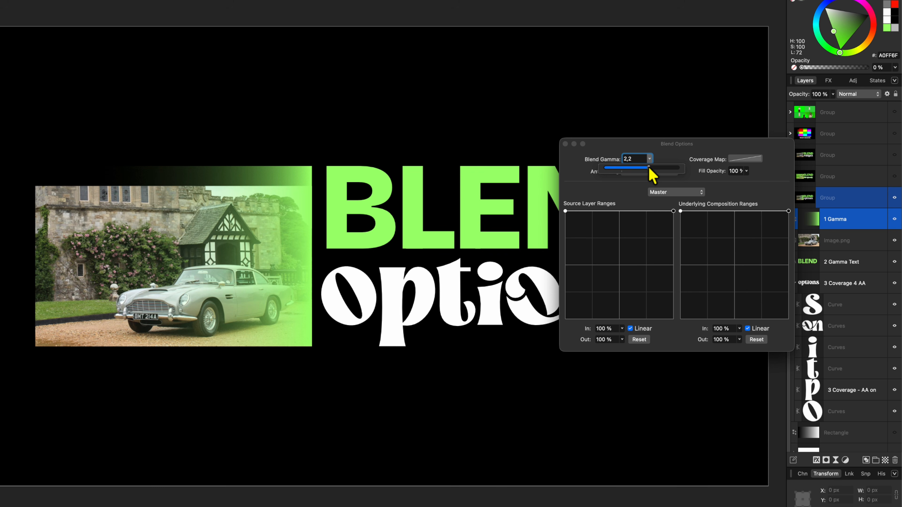
{"action": "mouse_move", "coordinate": [651, 169]}
{"action": "left_mouse_down"}
{"action": "mouse_move", "coordinate": [585, 174]}
{"action": "mouse_move", "coordinate": [703, 178]}
{"action": "mouse_move", "coordinate": [649, 178]}
{"action": "left_mouse_up"}
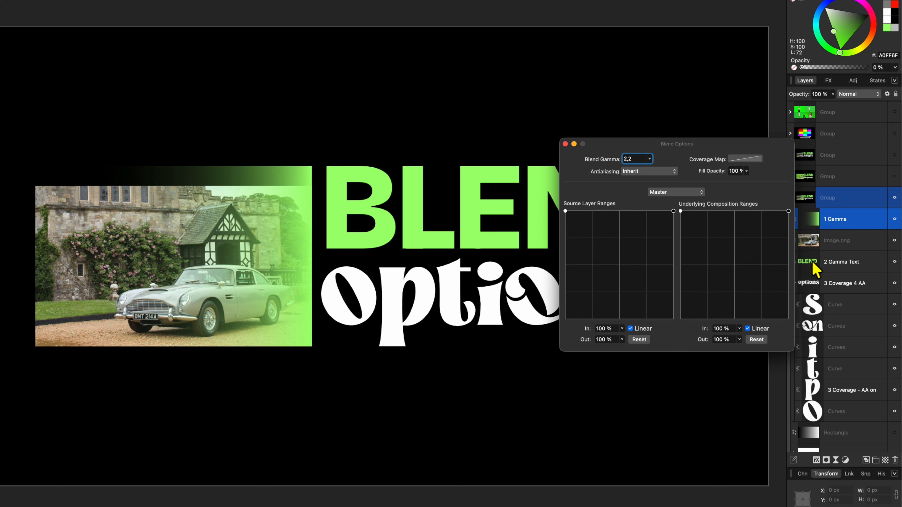
{"action": "left_click", "coordinate": [839, 265]}
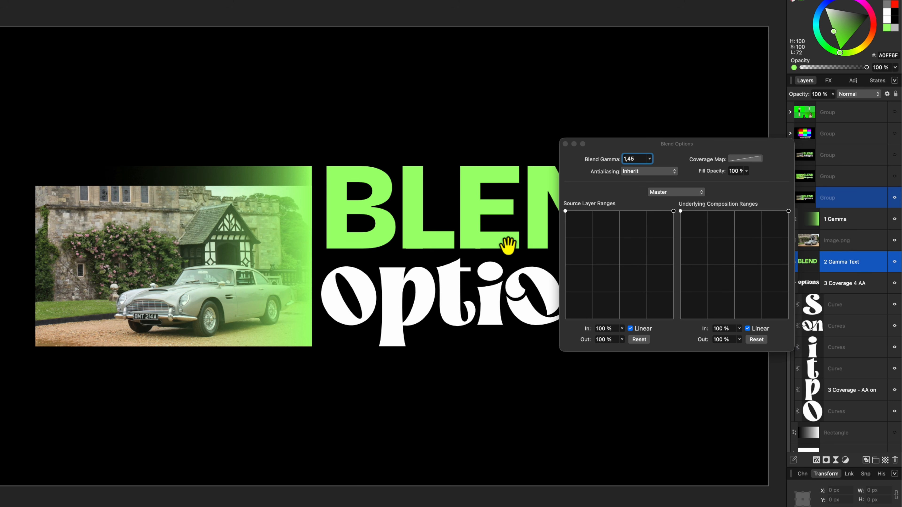
Try reshaping the coverage map curve of the 3 Coverage - AA on layer, and reset the curve to linear
{"action": "left_click", "coordinate": [833, 284]}
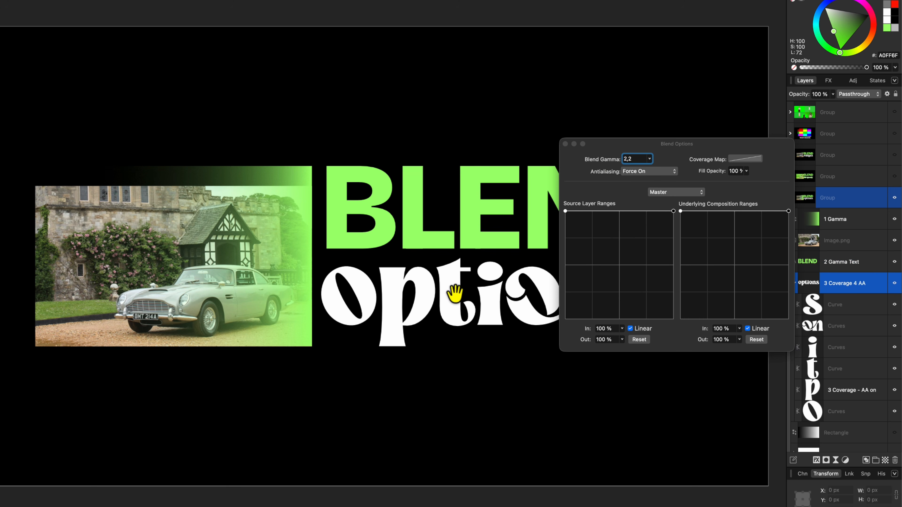
{"action": "scroll", "coordinate": [456, 295], "scroll_direction": "up", "scroll_amount": 5}
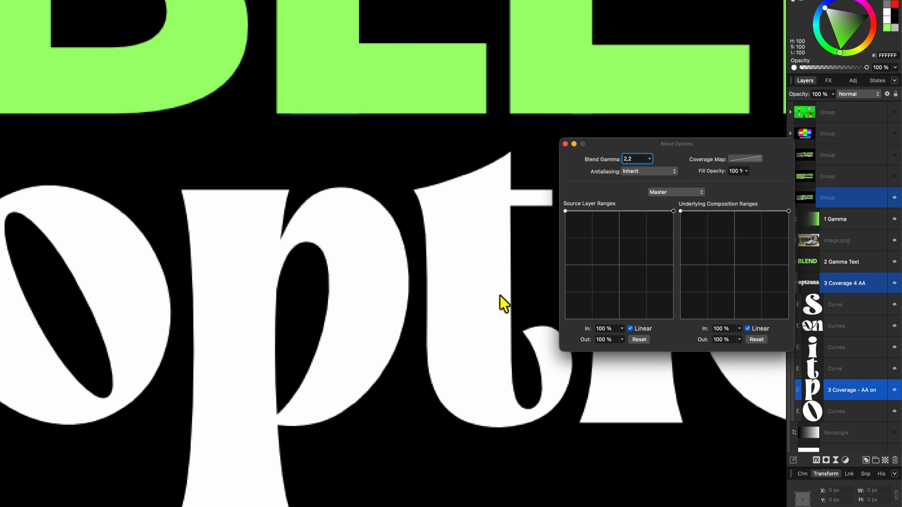
{"action": "left_click_drag", "start_coordinate": [483, 323], "coordinate": [475, 279]}
{"action": "left_click", "coordinate": [745, 159]}
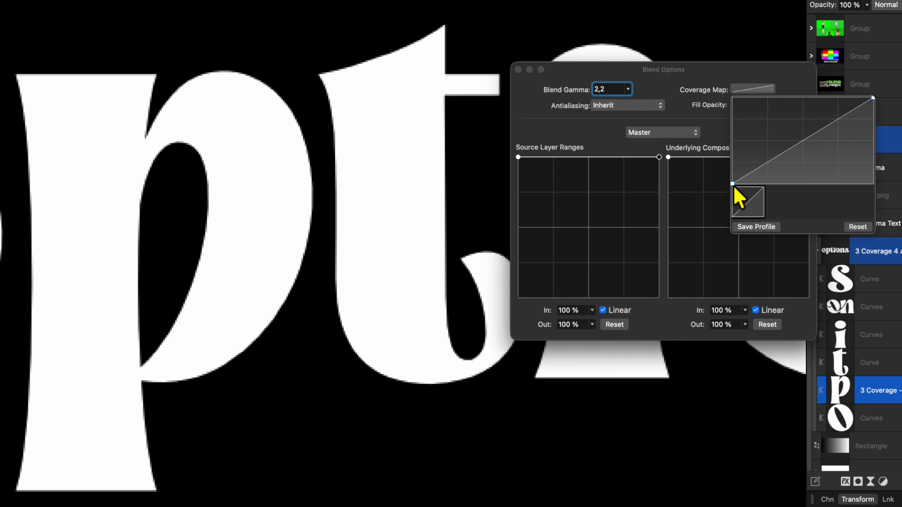
{"action": "left_click_drag", "start_coordinate": [734, 185], "coordinate": [715, 192]}
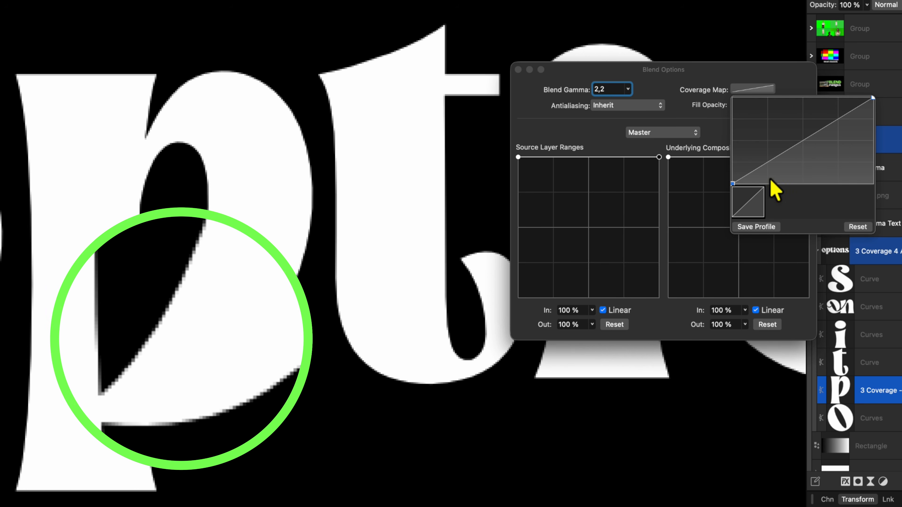
{"action": "left_click_drag", "start_coordinate": [873, 99], "coordinate": [871, 79]}
{"action": "mouse_move", "coordinate": [795, 145]}
{"action": "left_mouse_down"}
{"action": "mouse_move", "coordinate": [828, 173]}
{"action": "mouse_move", "coordinate": [767, 130]}
{"action": "mouse_move", "coordinate": [838, 152]}
{"action": "mouse_move", "coordinate": [799, 132]}
{"action": "left_mouse_up"}
{"action": "left_click", "coordinate": [857, 227]}
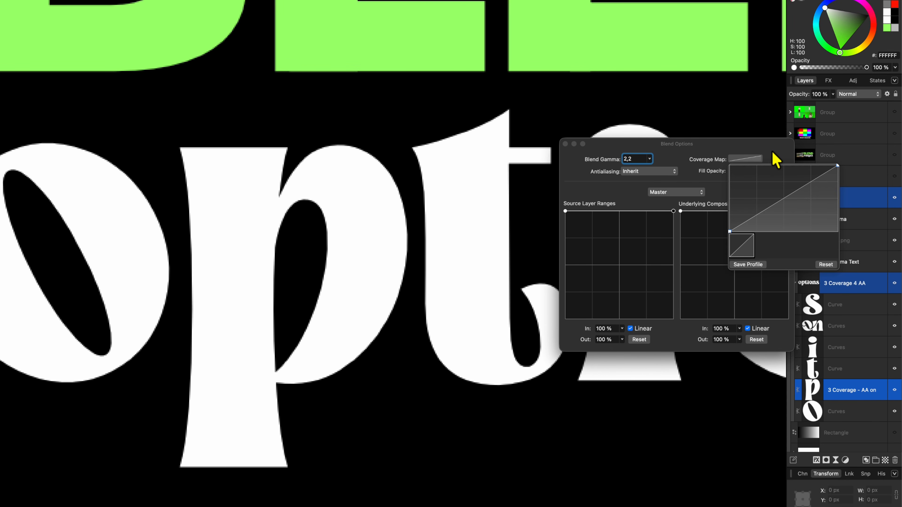
{"action": "left_click", "coordinate": [776, 160]}
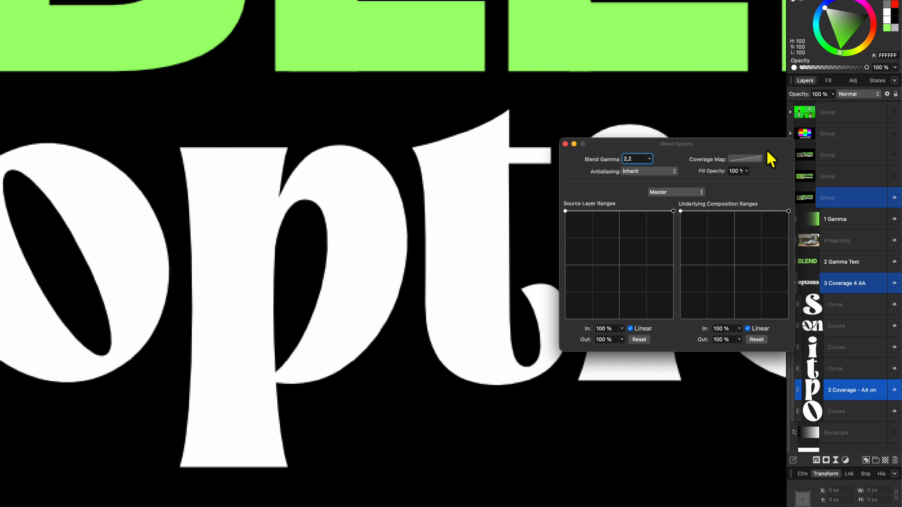
Set antialiasing to Force On for the 3 Coverage - AA on layer and to Force Off for its parent group 3 Coverage 4 AA
{"action": "left_click", "coordinate": [655, 172]}
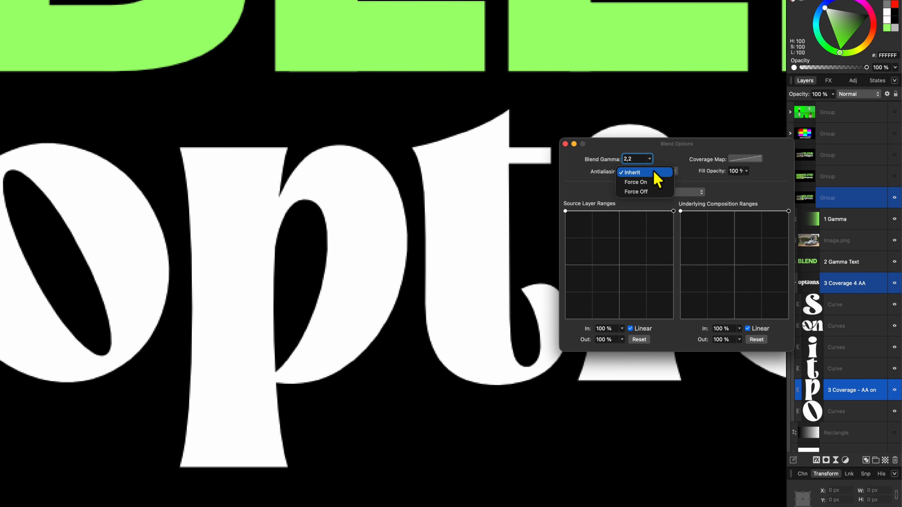
{"action": "left_click", "coordinate": [650, 183]}
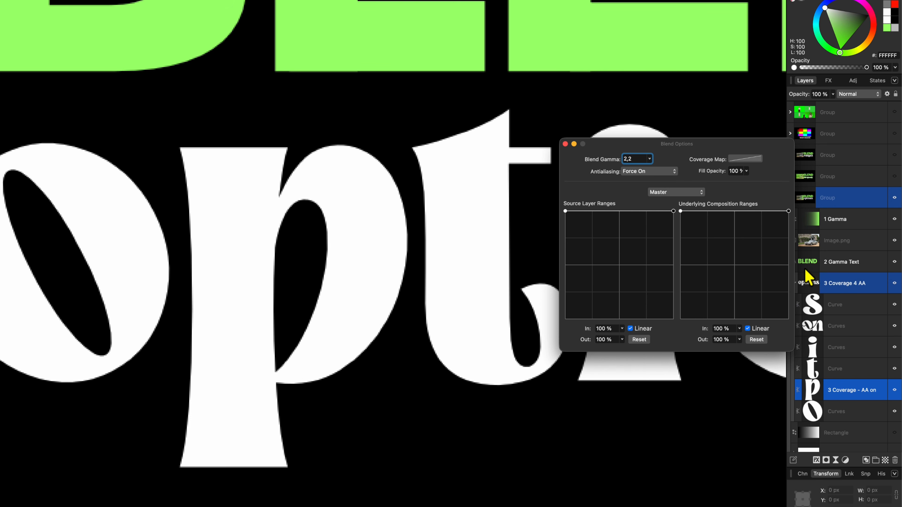
{"action": "left_click", "coordinate": [810, 284]}
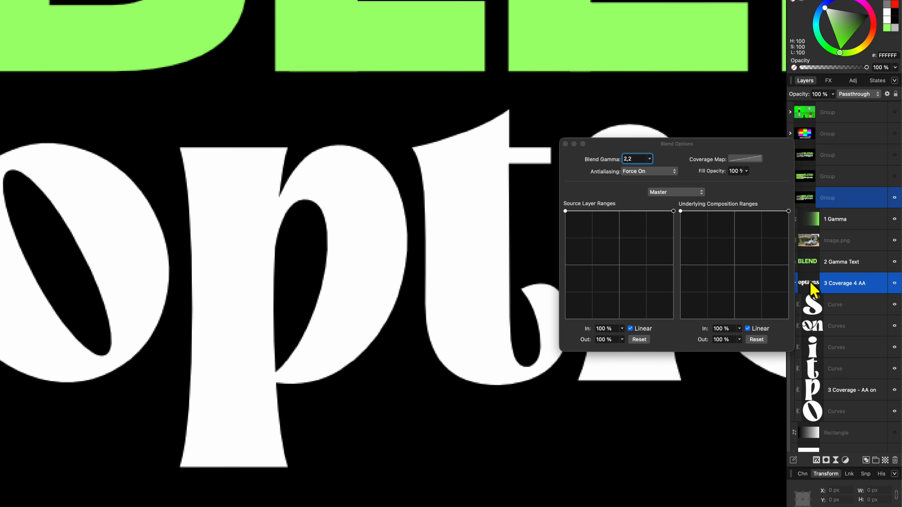
{"action": "left_click", "coordinate": [661, 176]}
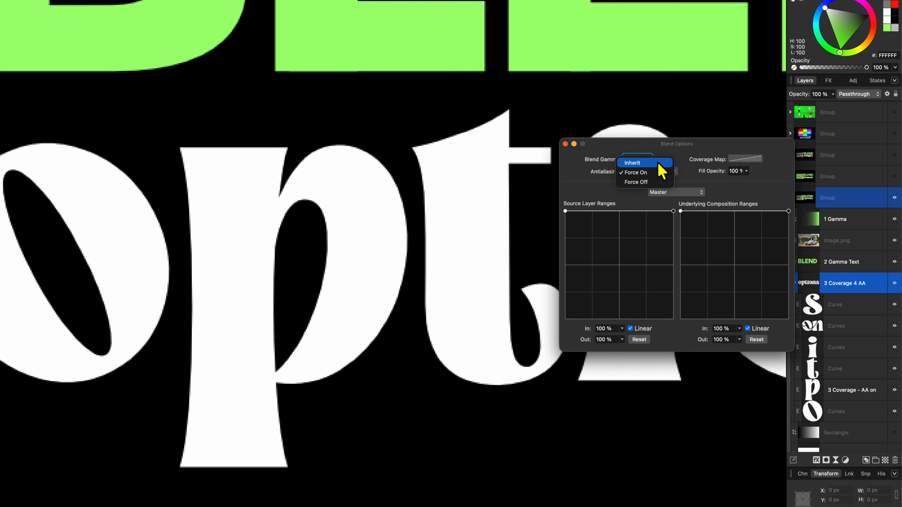
{"action": "left_click", "coordinate": [658, 182]}
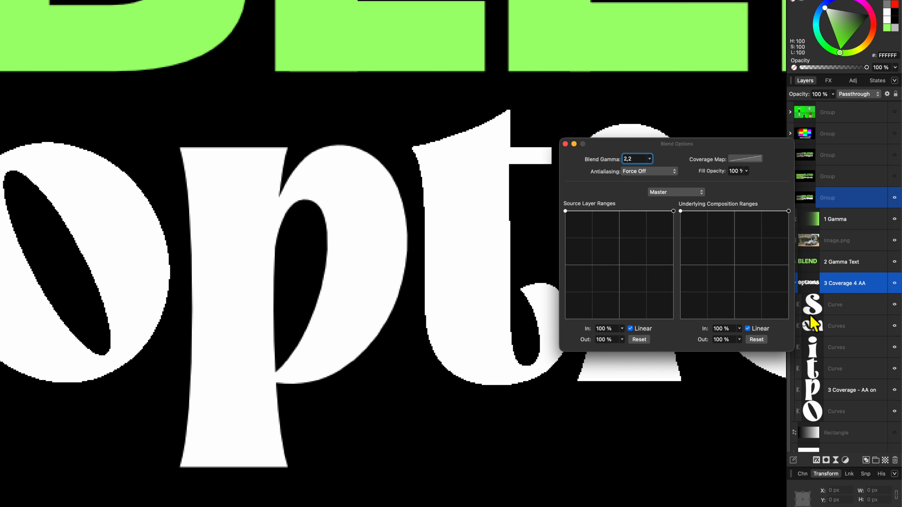
{"action": "left_click", "coordinate": [837, 391]}
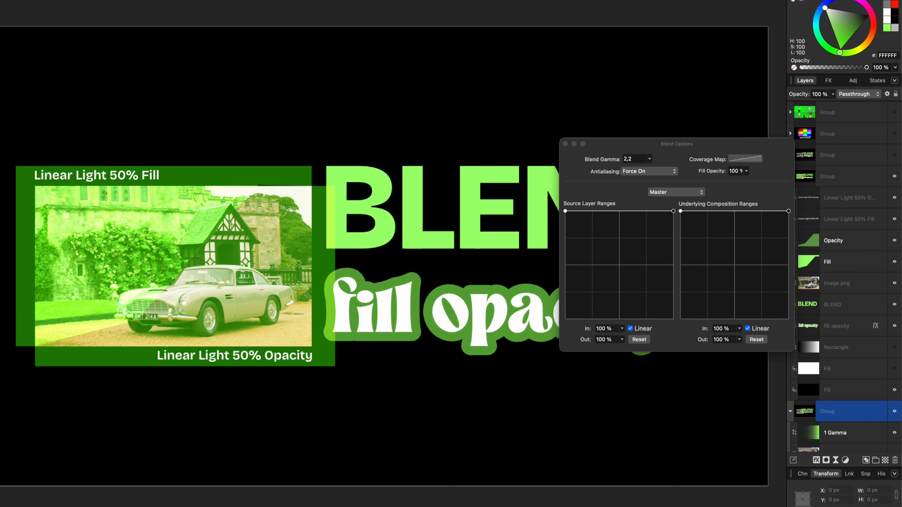
Try a fill opacity of 21% on the Fill layer and a layer opacity of 78% on the Opacity layer to compare them
{"action": "left_click", "coordinate": [851, 262]}
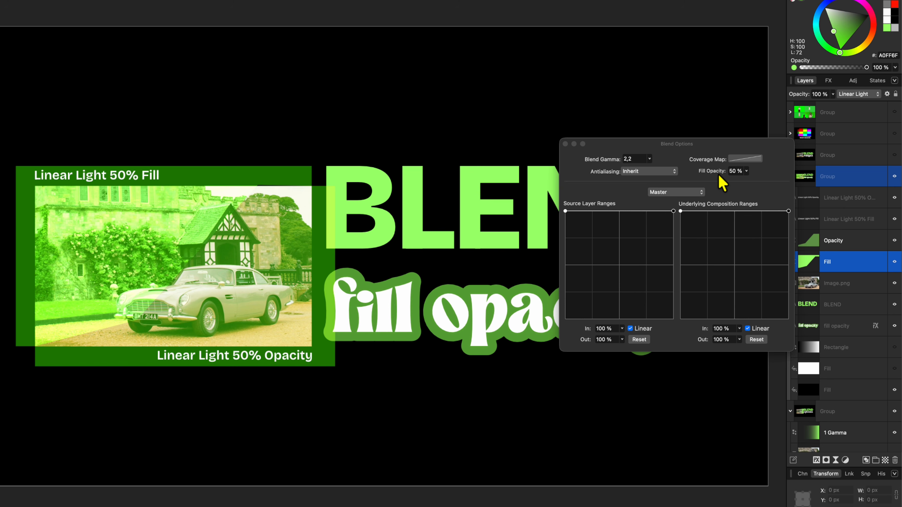
{"action": "mouse_move", "coordinate": [717, 173]}
{"action": "left_mouse_down"}
{"action": "mouse_move", "coordinate": [671, 175]}
{"action": "mouse_move", "coordinate": [705, 179]}
{"action": "left_mouse_up"}
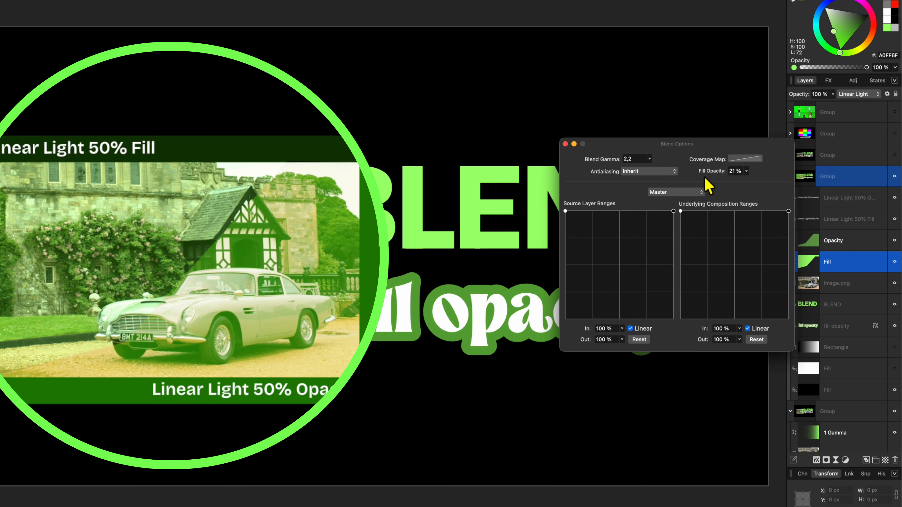
{"action": "left_click", "coordinate": [842, 242]}
{"action": "left_click_drag", "start_coordinate": [795, 95], "coordinate": [825, 104]}
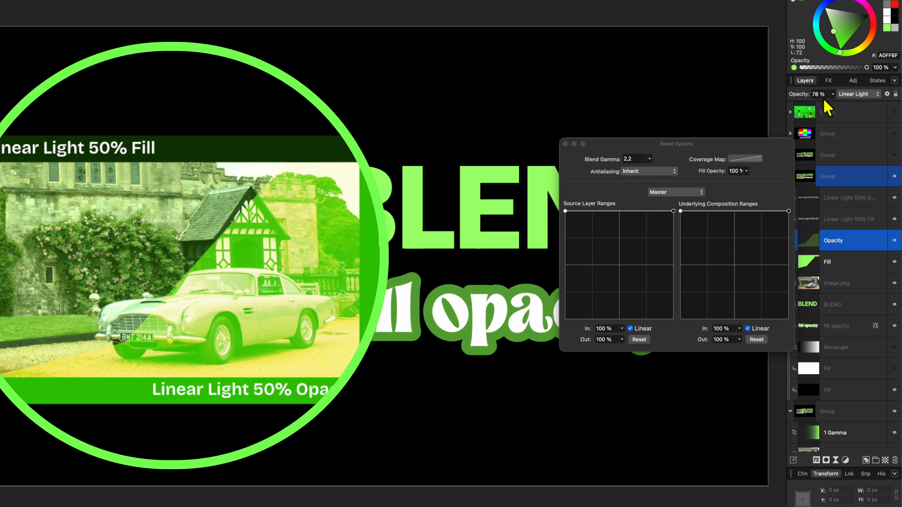
{"action": "mouse_move", "coordinate": [721, 177]}
{"action": "left_mouse_down"}
{"action": "mouse_move", "coordinate": [731, 181]}
{"action": "mouse_move", "coordinate": [700, 177]}
{"action": "mouse_move", "coordinate": [717, 179]}
{"action": "left_mouse_up"}
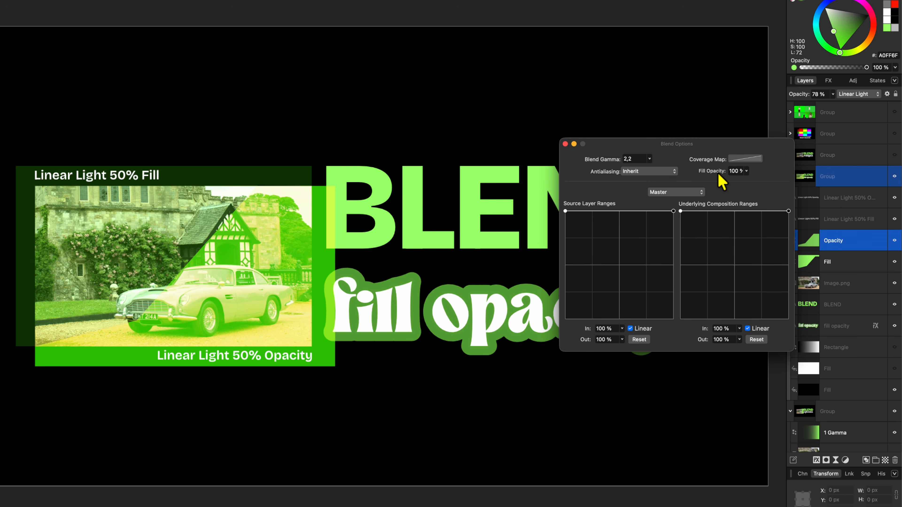
Set the Fill layer's fill opacity to 50% and the Opacity layer's layer opacity to 50%
{"action": "left_click", "coordinate": [827, 262]}
{"action": "left_click_drag", "start_coordinate": [697, 178], "coordinate": [727, 177]}
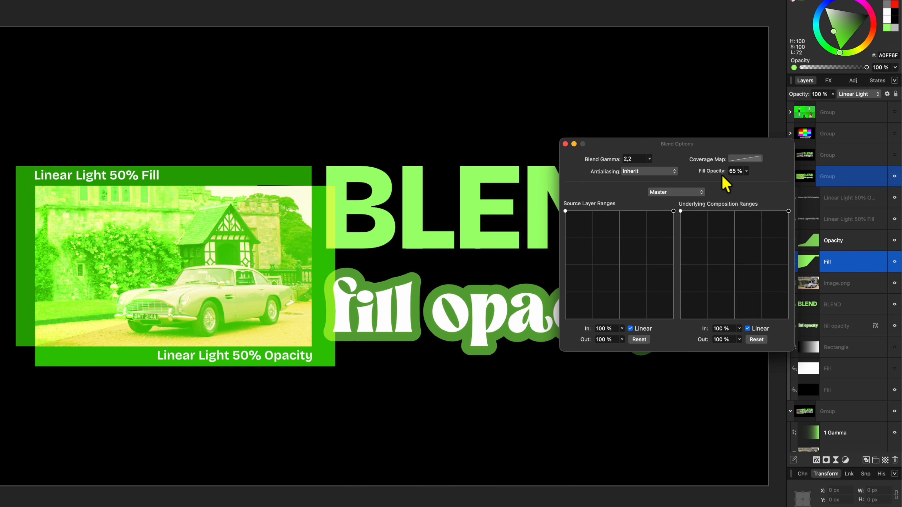
{"action": "left_click", "coordinate": [730, 172]}
{"action": "type", "text": "50"}
{"action": "key", "text": "Return"}
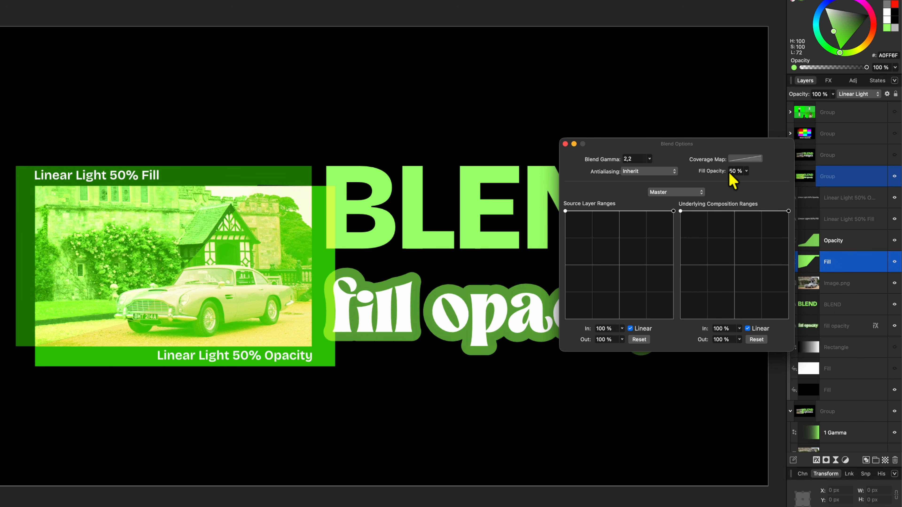
{"action": "left_click", "coordinate": [807, 241]}
{"action": "left_click", "coordinate": [815, 94]}
{"action": "type", "text": "50"}
{"action": "key", "text": "Return"}
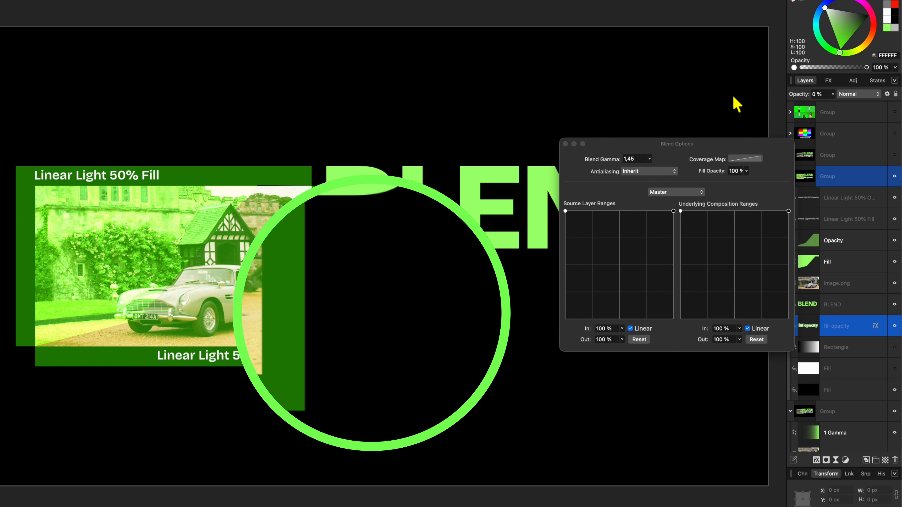
Try lowering the layer opacity and the fill opacity of the fill opacity text, and restore both to 100%
{"action": "left_click_drag", "start_coordinate": [714, 100], "coordinate": [835, 100]}
{"action": "left_click_drag", "start_coordinate": [726, 172], "coordinate": [636, 183]}
{"action": "left_click_drag", "start_coordinate": [709, 171], "coordinate": [758, 172]}
{"action": "left_click_drag", "start_coordinate": [795, 95], "coordinate": [835, 101]}
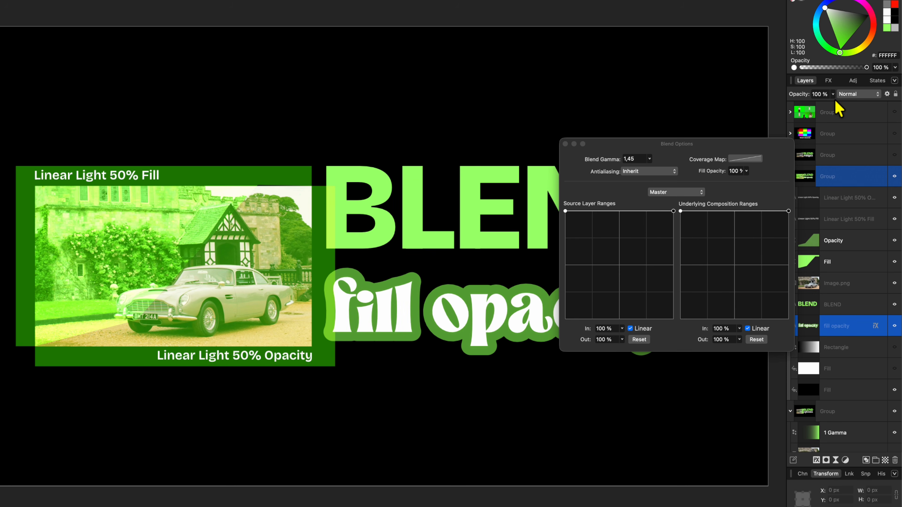
Expand and select the blend ranges group, open its Blend Options and show its rainbow gradient rectangle
{"action": "left_click", "coordinate": [790, 155]}
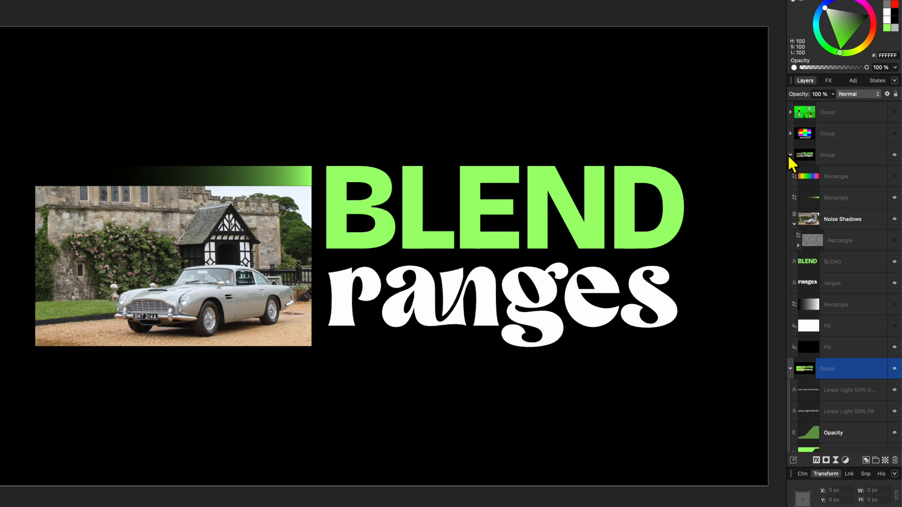
{"action": "left_click", "coordinate": [831, 155]}
{"action": "left_click", "coordinate": [833, 160]}
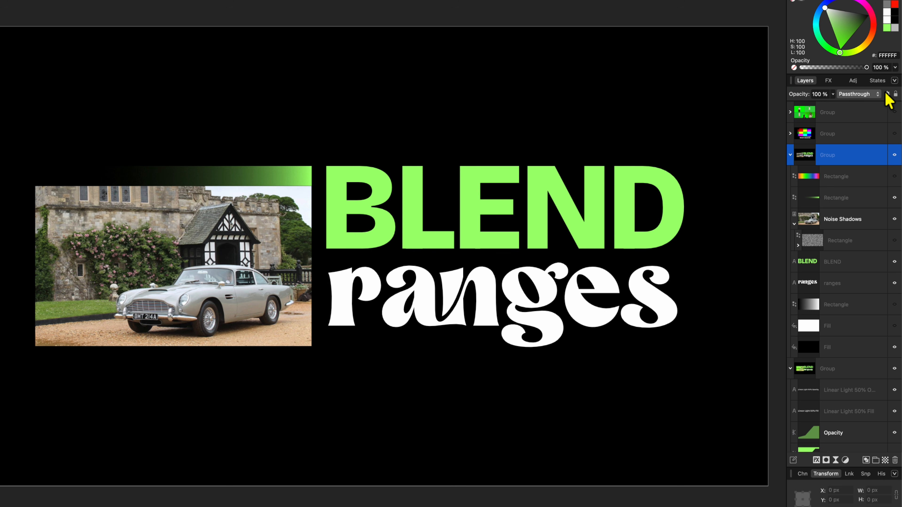
{"action": "left_click", "coordinate": [888, 94]}
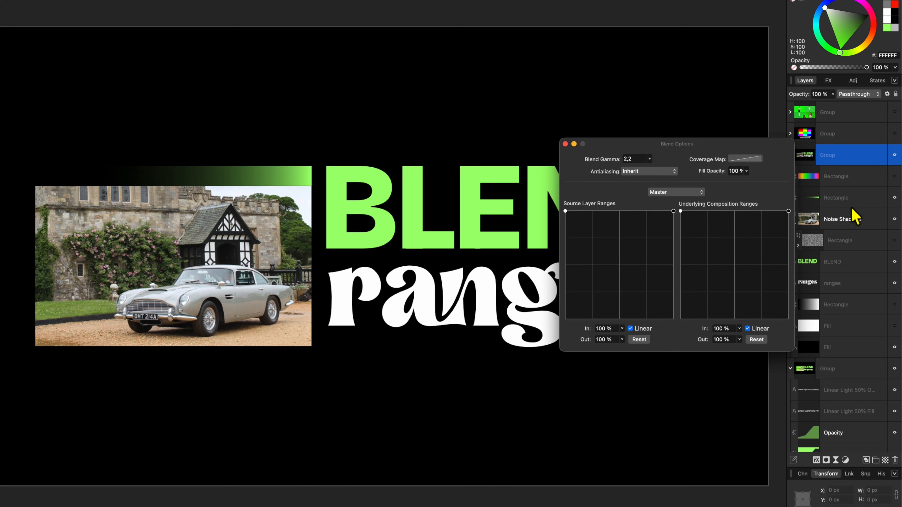
{"action": "left_click", "coordinate": [894, 176]}
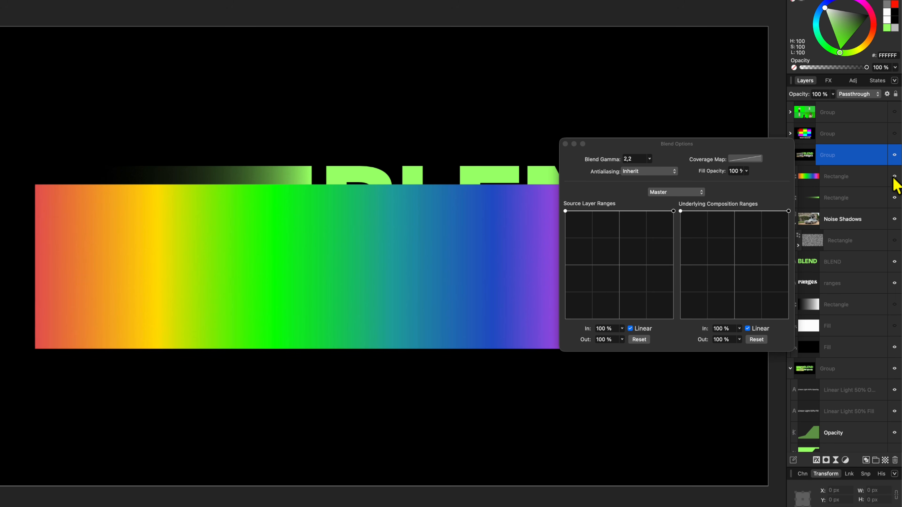
Try lowering the dark end of the group's source layer range to 0% with input 47%, and the bright end to 0%, restoring each to 100%
{"action": "left_click_drag", "start_coordinate": [565, 211], "coordinate": [566, 329]}
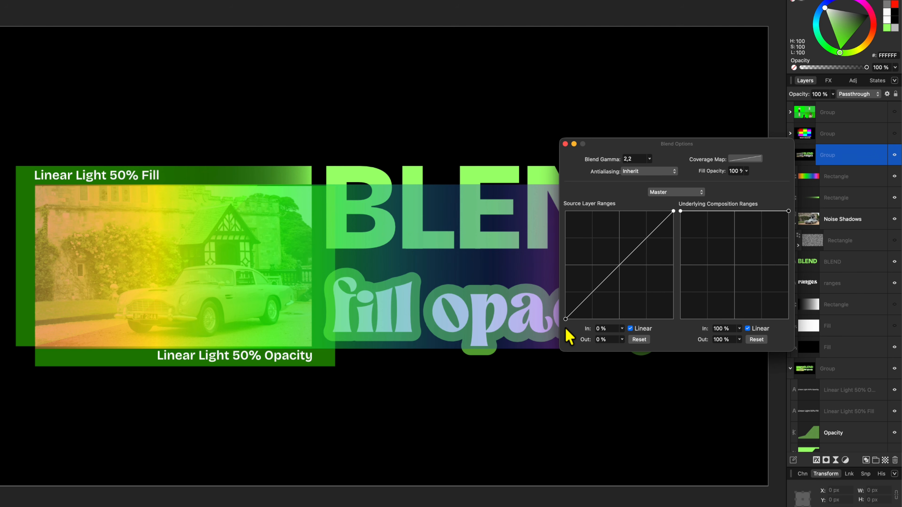
{"action": "left_click_drag", "start_coordinate": [562, 331], "coordinate": [617, 331]}
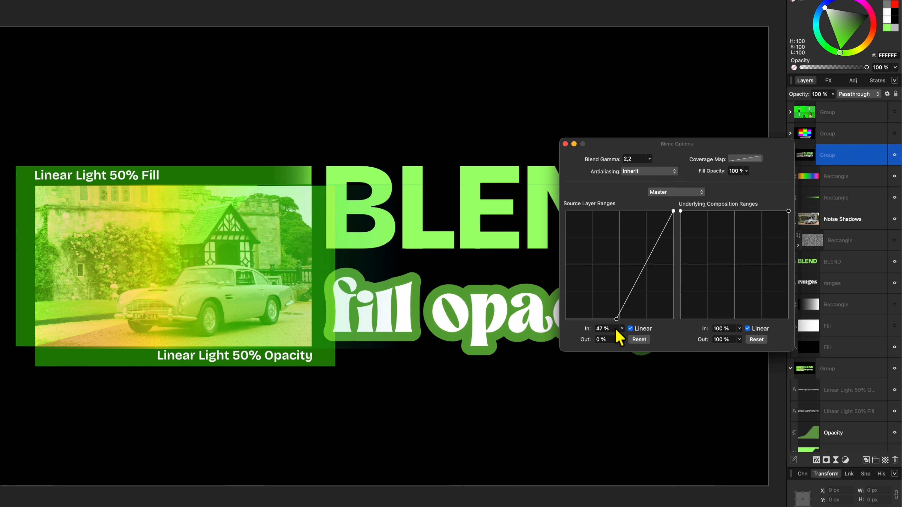
{"action": "left_click_drag", "start_coordinate": [617, 329], "coordinate": [533, 190]}
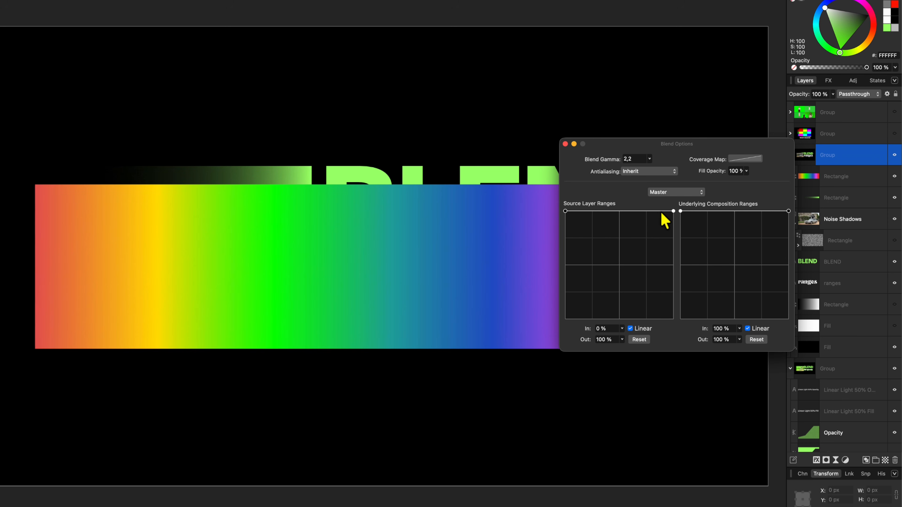
{"action": "left_click_drag", "start_coordinate": [673, 211], "coordinate": [682, 313]}
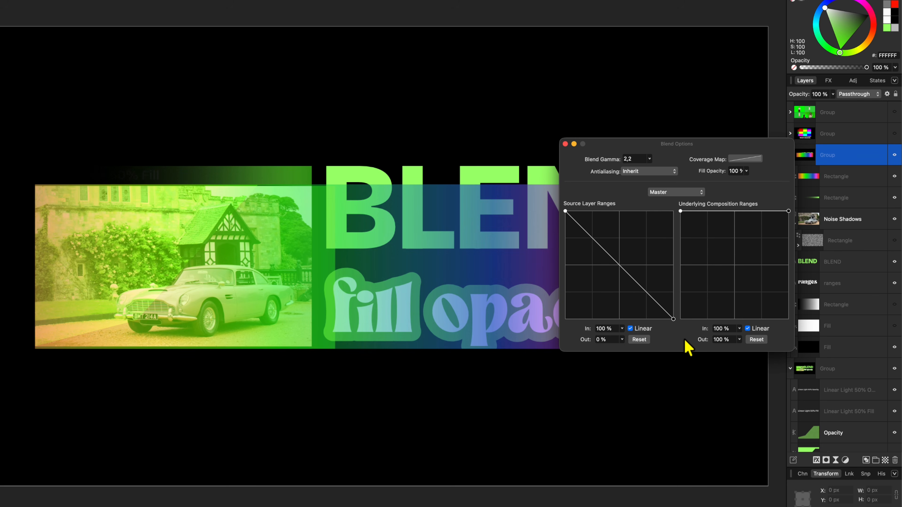
{"action": "left_click_drag", "start_coordinate": [686, 347], "coordinate": [701, 199]}
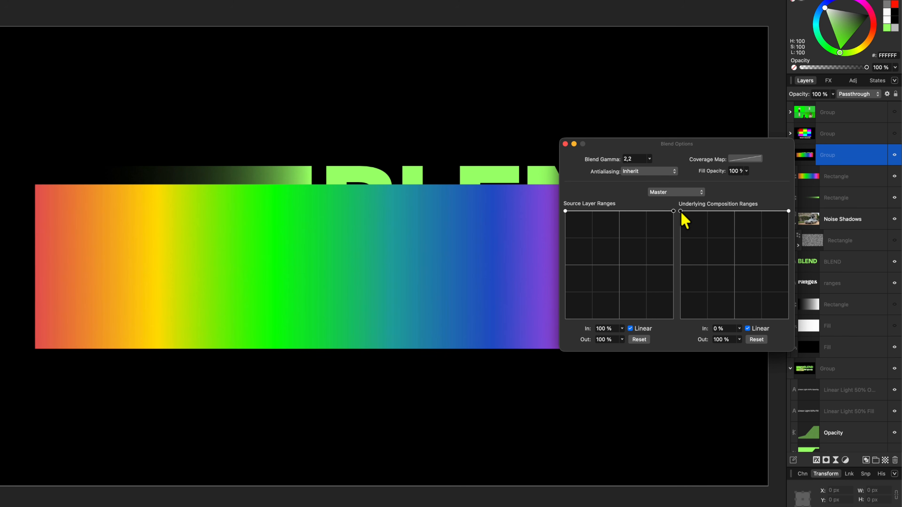
Try lowering the dark and bright ends of the group's underlying composition range to 0%, restoring each to 100%
{"action": "left_click_drag", "start_coordinate": [681, 212], "coordinate": [677, 366]}
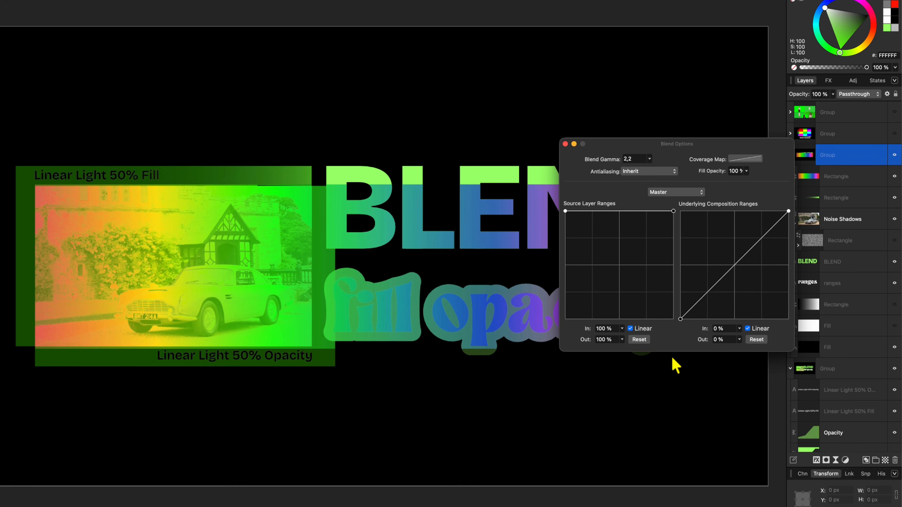
{"action": "left_click_drag", "start_coordinate": [668, 332], "coordinate": [649, 193]}
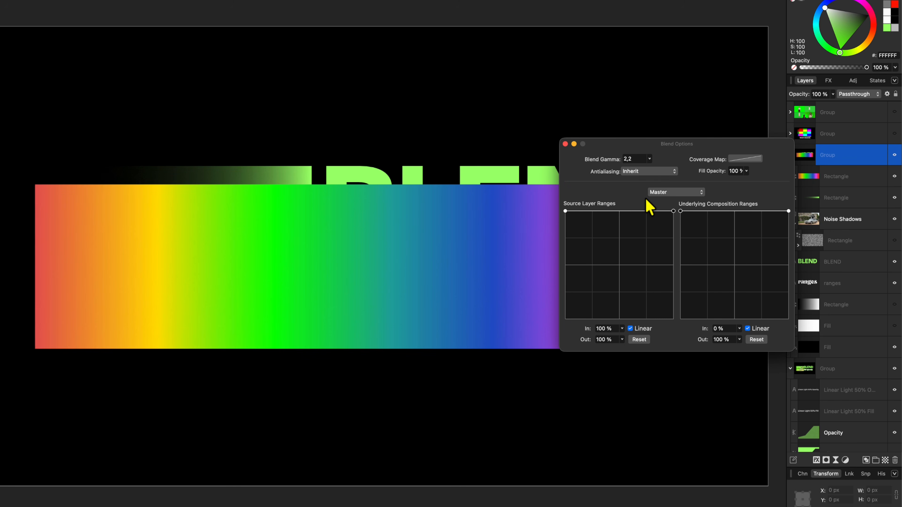
{"action": "mouse_move", "coordinate": [789, 215]}
{"action": "left_mouse_down"}
{"action": "mouse_move", "coordinate": [793, 351]}
{"action": "mouse_move", "coordinate": [732, 354]}
{"action": "mouse_move", "coordinate": [803, 338]}
{"action": "mouse_move", "coordinate": [709, 337]}
{"action": "mouse_move", "coordinate": [790, 328]}
{"action": "mouse_move", "coordinate": [796, 206]}
{"action": "left_mouse_up"}
Hide the rainbow rectangle, select the noise rectangle under Noise Shadows, and try lowering the bright end of its underlying composition range
{"action": "left_click", "coordinate": [895, 176]}
{"action": "scroll", "coordinate": [171, 288], "scroll_direction": "up", "scroll_amount": 3}
{"action": "left_click_drag", "start_coordinate": [171, 288], "coordinate": [187, 273]}
{"action": "left_click", "coordinate": [864, 249]}
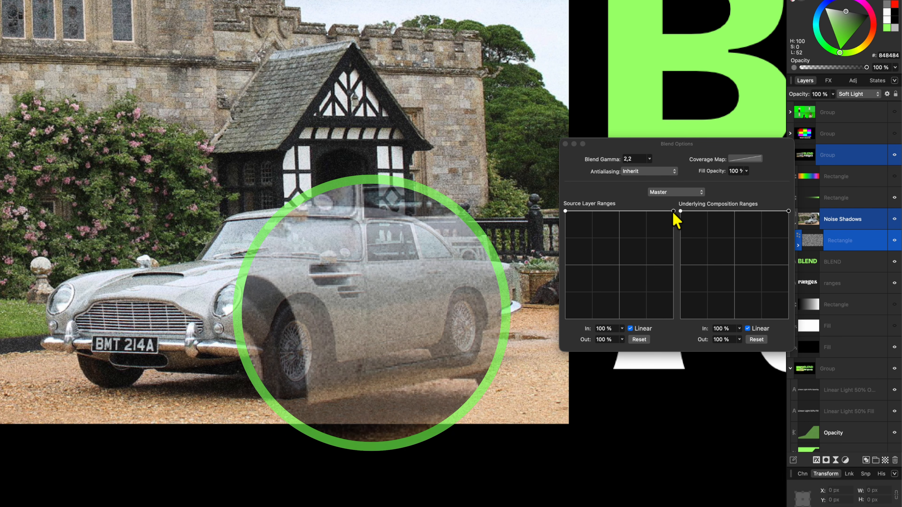
{"action": "left_click_drag", "start_coordinate": [788, 211], "coordinate": [807, 204]}
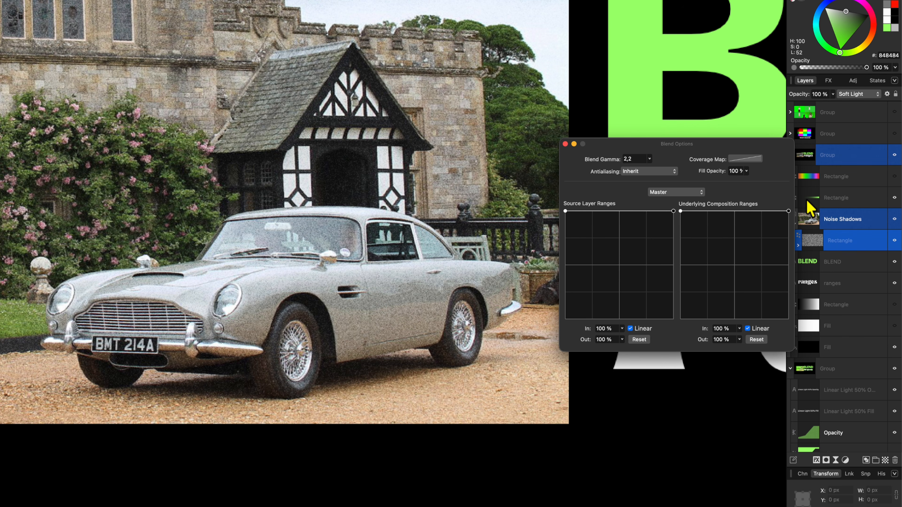
Show and select the rainbow rectangle, and lower a new middle node of its underlying composition range to 49% input and 0% output
{"action": "left_click", "coordinate": [896, 219]}
{"action": "left_click", "coordinate": [895, 177]}
{"action": "left_click", "coordinate": [858, 178]}
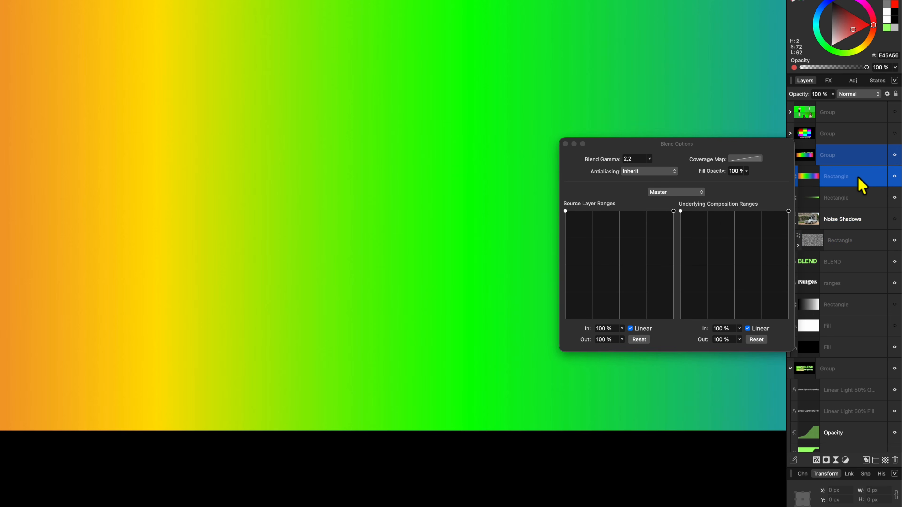
{"action": "left_click", "coordinate": [735, 213]}
{"action": "left_click_drag", "start_coordinate": [735, 239], "coordinate": [734, 327]}
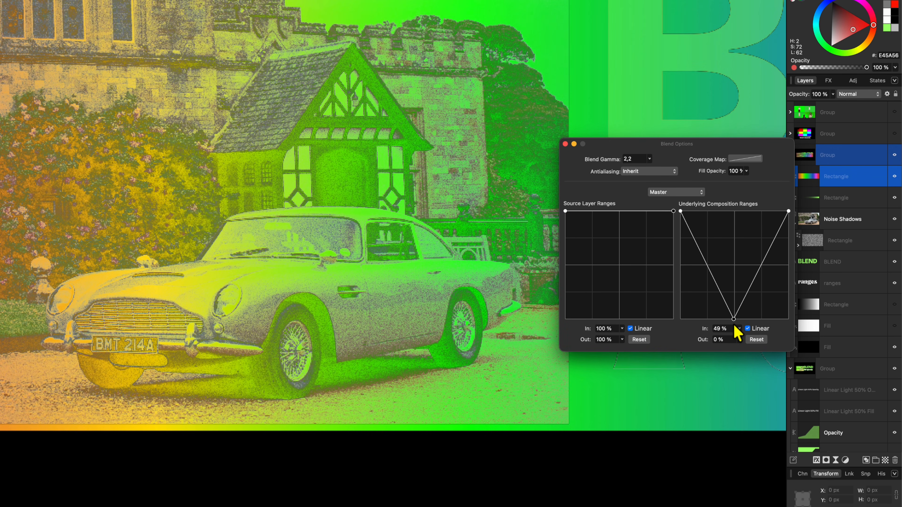
Try a non-linear curve for the rainbow rectangle's underlying range with its middle node at 50% input and 37% output, and reset the range
{"action": "left_click", "coordinate": [747, 329]}
{"action": "left_click_drag", "start_coordinate": [734, 319], "coordinate": [735, 292]}
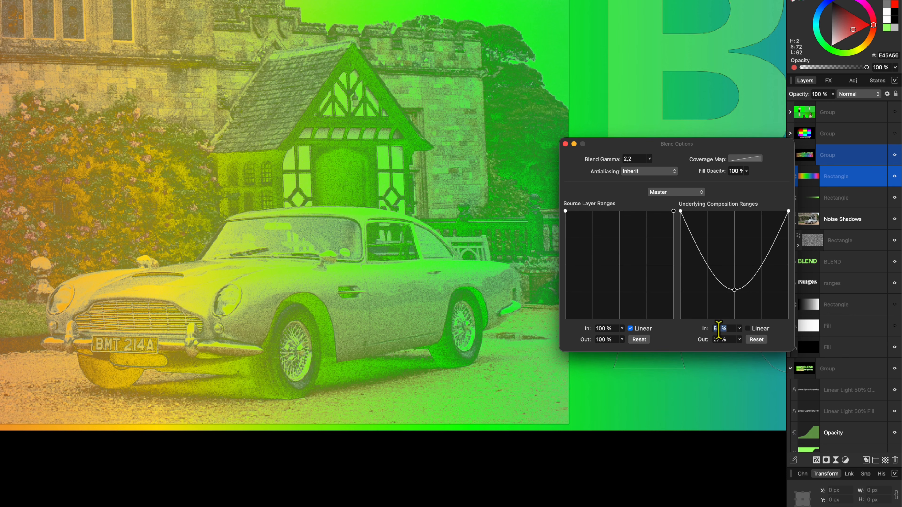
{"action": "left_click", "coordinate": [740, 328]}
{"action": "left_click_drag", "start_coordinate": [741, 338], "coordinate": [745, 358]}
{"action": "left_click", "coordinate": [740, 340]}
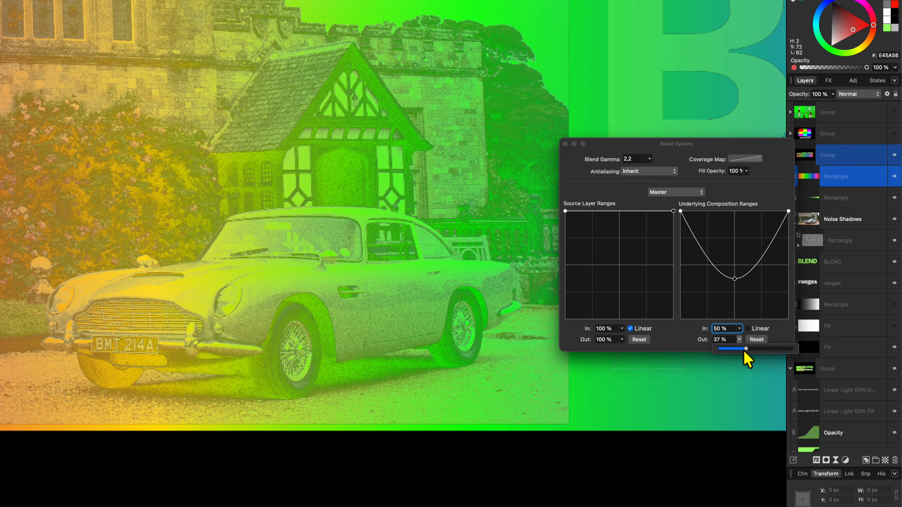
{"action": "left_click", "coordinate": [762, 340]}
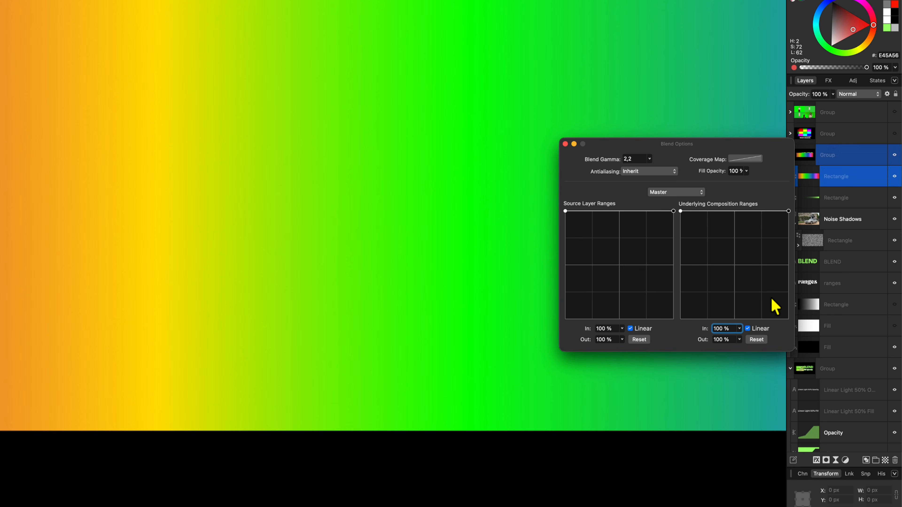
Hide the rainbow rectangle, and show the blend channels group with its black covering rectangle
{"action": "left_click", "coordinate": [890, 131]}
{"action": "key", "text": "super+0"}
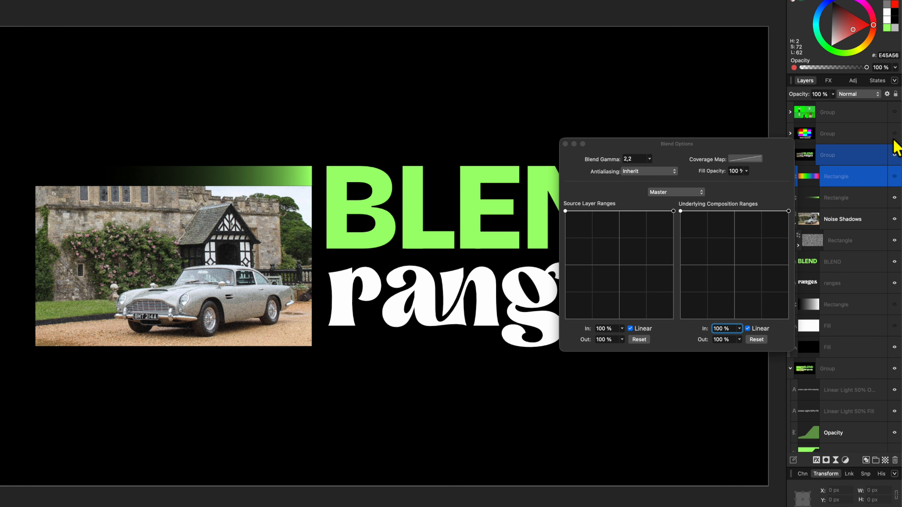
{"action": "left_click", "coordinate": [894, 135]}
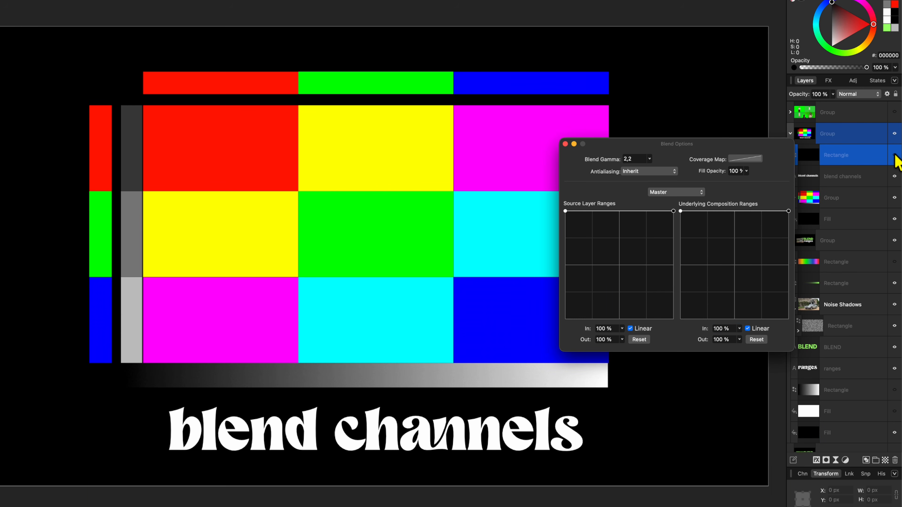
{"action": "left_click", "coordinate": [895, 156]}
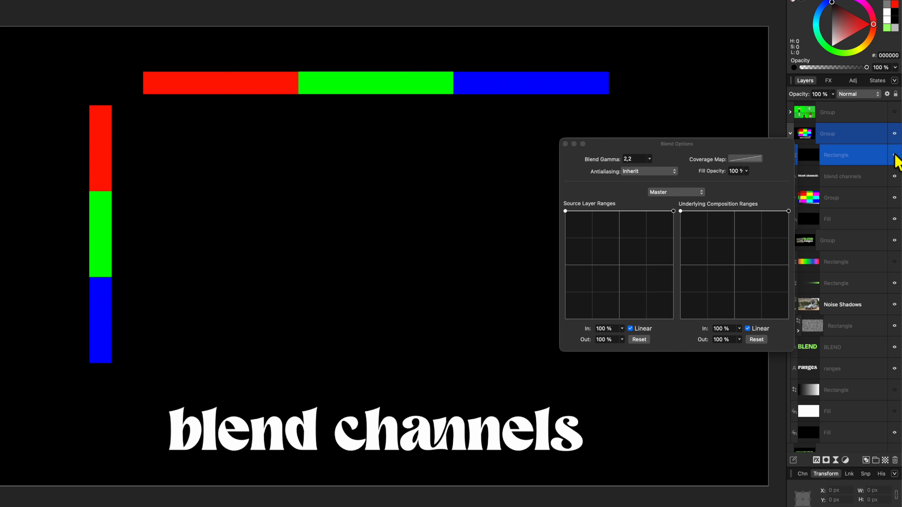
Try lowering the dark and bright ends of the black rectangle's underlying composition range in the Red channel, restoring each to 100%
{"action": "left_click", "coordinate": [671, 194]}
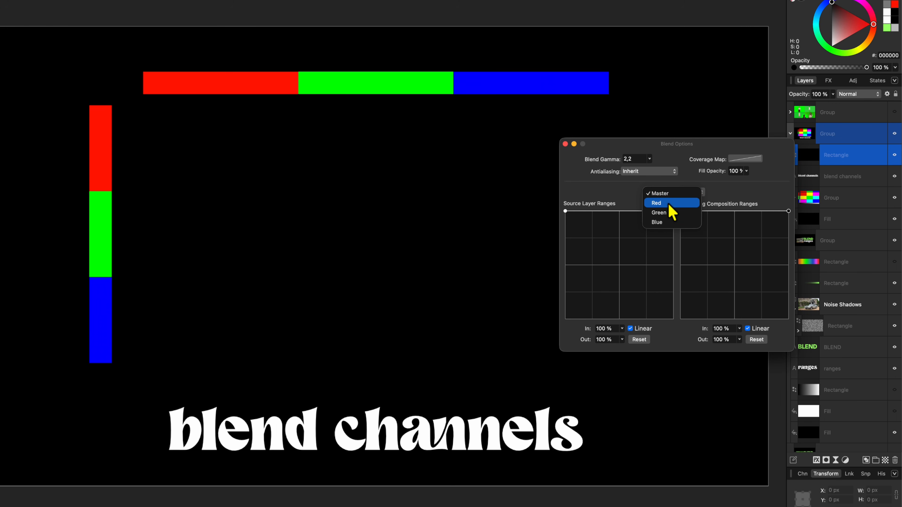
{"action": "left_click", "coordinate": [672, 204]}
{"action": "mouse_move", "coordinate": [681, 212]}
{"action": "left_mouse_down"}
{"action": "mouse_move", "coordinate": [680, 319]}
{"action": "mouse_move", "coordinate": [668, 212]}
{"action": "left_mouse_up"}
{"action": "mouse_move", "coordinate": [787, 212]}
{"action": "left_mouse_down"}
{"action": "mouse_move", "coordinate": [789, 364]}
{"action": "mouse_move", "coordinate": [790, 195]}
{"action": "left_mouse_up"}
Try lowering the dark and bright ends of the black rectangle's underlying composition range in the Green channel, restoring each to 100%
{"action": "left_click", "coordinate": [676, 193]}
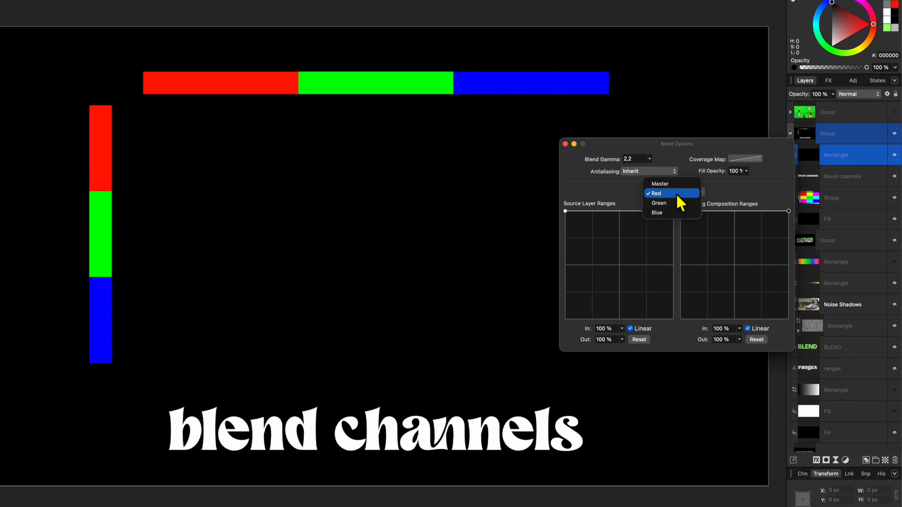
{"action": "left_click", "coordinate": [677, 204]}
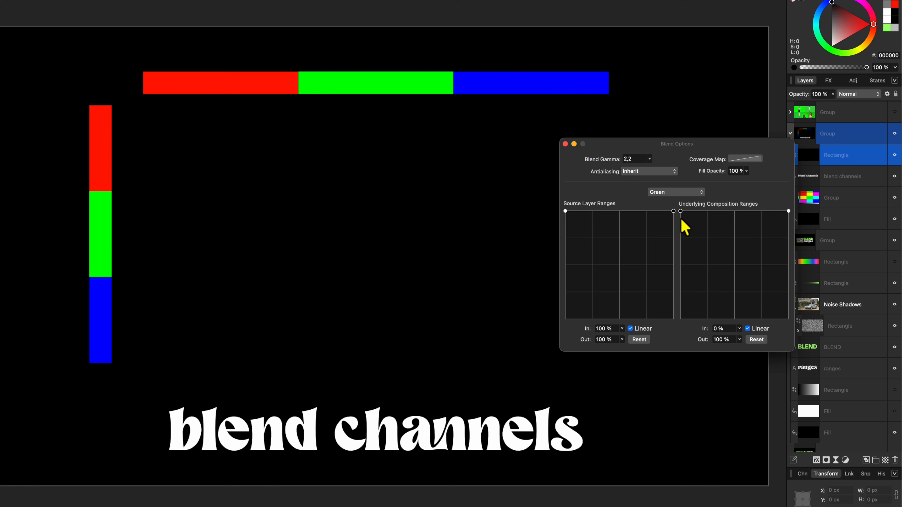
{"action": "left_click_drag", "start_coordinate": [681, 212], "coordinate": [676, 350]}
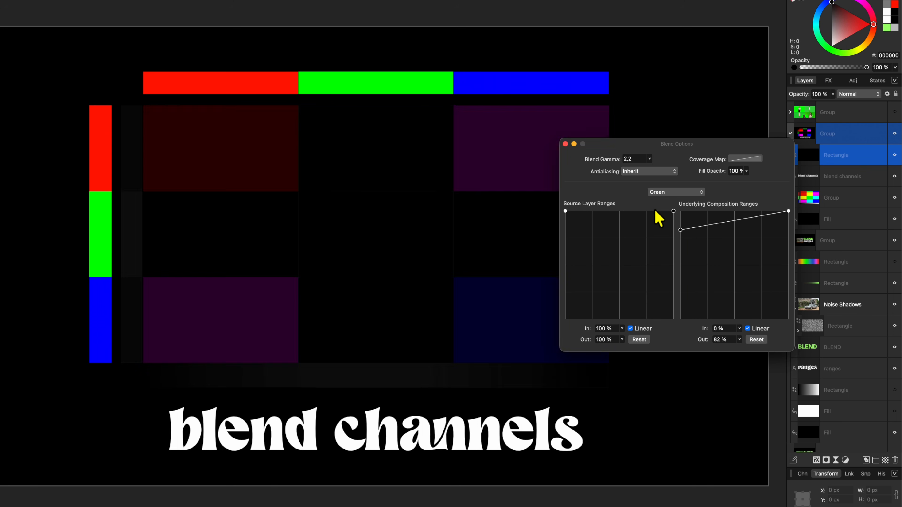
{"action": "mouse_move", "coordinate": [789, 212]}
{"action": "left_mouse_down"}
{"action": "mouse_move", "coordinate": [793, 363]}
{"action": "mouse_move", "coordinate": [792, 199]}
{"action": "left_mouse_up"}
Try lowering both ends of the black rectangle's underlying composition range in the Blue channel, and reset the range
{"action": "left_click", "coordinate": [672, 192]}
{"action": "left_click", "coordinate": [672, 202]}
{"action": "left_click_drag", "start_coordinate": [680, 213], "coordinate": [653, 167]}
{"action": "mouse_move", "coordinate": [789, 211]}
{"action": "left_mouse_down"}
{"action": "mouse_move", "coordinate": [789, 286]}
{"action": "mouse_move", "coordinate": [766, 343]}
{"action": "mouse_move", "coordinate": [680, 343]}
{"action": "mouse_move", "coordinate": [719, 344]}
{"action": "mouse_move", "coordinate": [701, 343]}
{"action": "mouse_move", "coordinate": [747, 294]}
{"action": "mouse_move", "coordinate": [794, 199]}
{"action": "left_mouse_up"}
{"action": "left_click_drag", "start_coordinate": [682, 214], "coordinate": [771, 354]}
{"action": "left_click", "coordinate": [756, 339]}
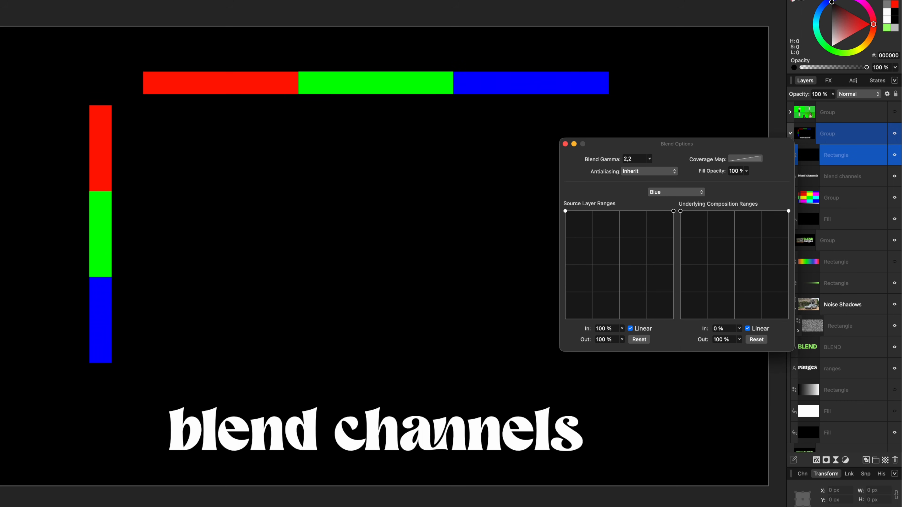
Show and select the green screen group, set its Green source range's bright end to 0%, and move the dark-end node towards the bright end
{"action": "left_click", "coordinate": [895, 112]}
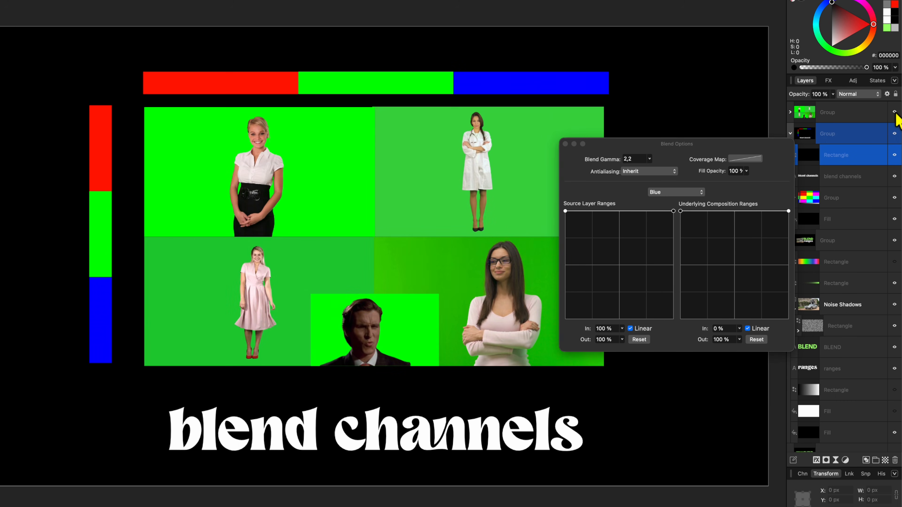
{"action": "left_click", "coordinate": [850, 113]}
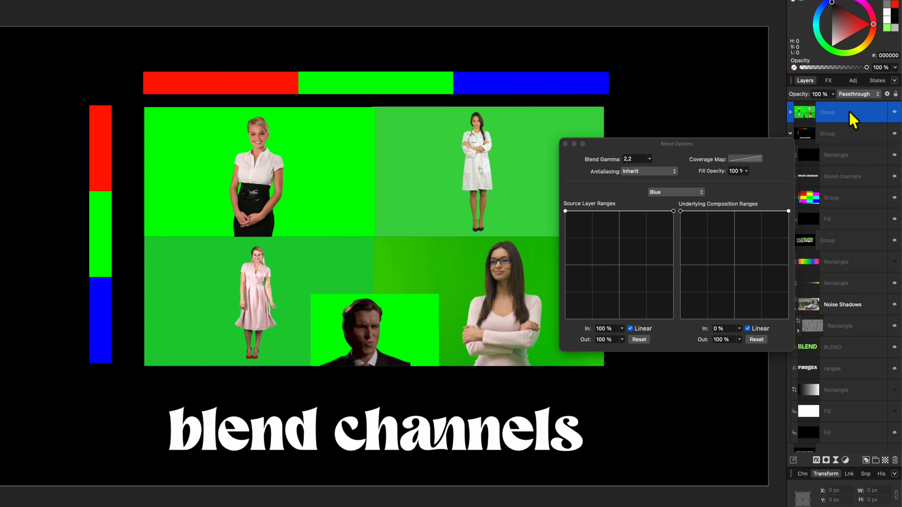
{"action": "left_click", "coordinate": [685, 195]}
{"action": "left_click", "coordinate": [684, 186]}
{"action": "left_click_drag", "start_coordinate": [674, 212], "coordinate": [718, 352]}
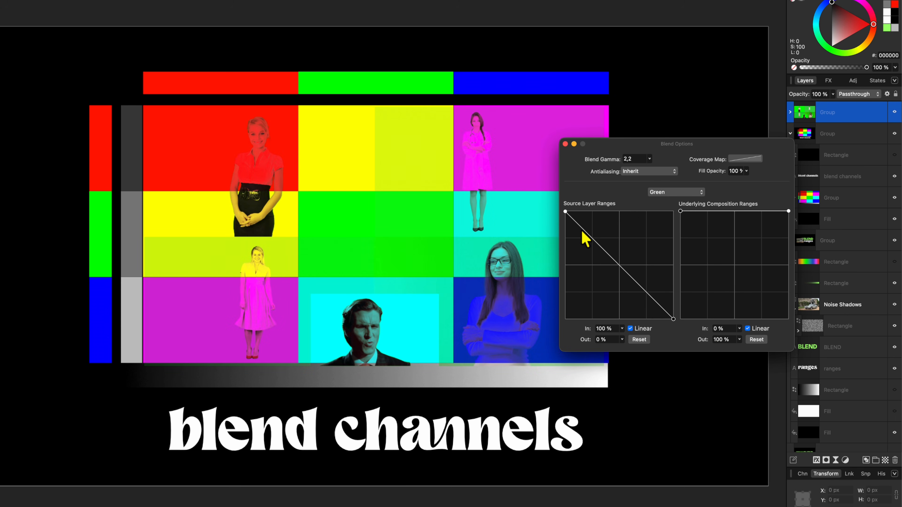
{"action": "left_click_drag", "start_coordinate": [565, 212], "coordinate": [649, 213]}
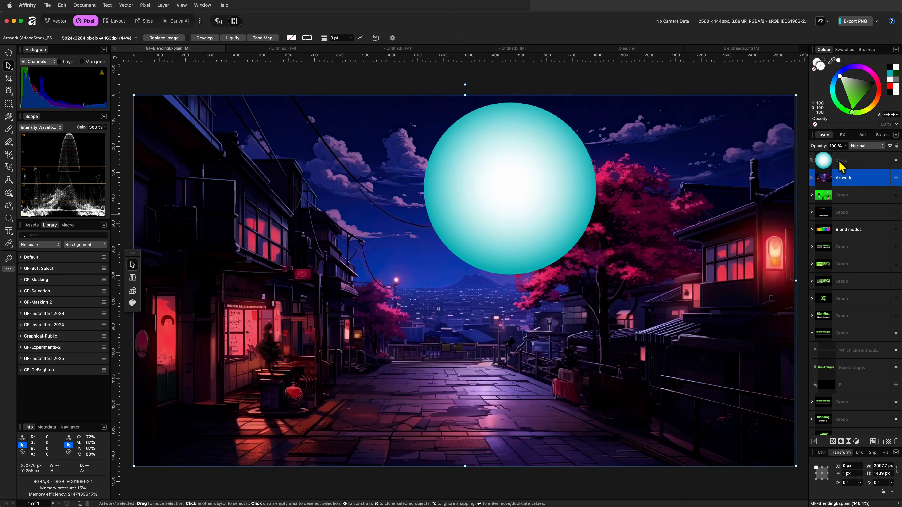
Set the circle's blend mode to Screen and soften it with a blur layer effect
{"action": "left_click", "coordinate": [866, 145]}
{"action": "left_click", "coordinate": [858, 223]}
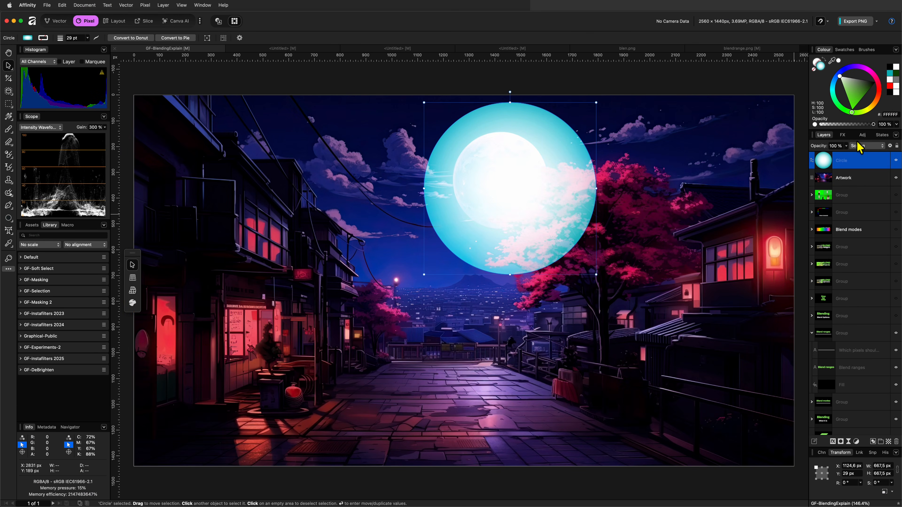
{"action": "left_click", "coordinate": [844, 136]}
{"action": "left_click", "coordinate": [816, 299]}
{"action": "left_click_drag", "start_coordinate": [829, 310], "coordinate": [878, 311]}
{"action": "left_click", "coordinate": [821, 136]}
Lower the dark end of the circle's underlying composition range to 0% in the Blue channel, and compare the image without and with the circle
{"action": "left_click", "coordinate": [891, 146]}
{"action": "left_click", "coordinate": [730, 226]}
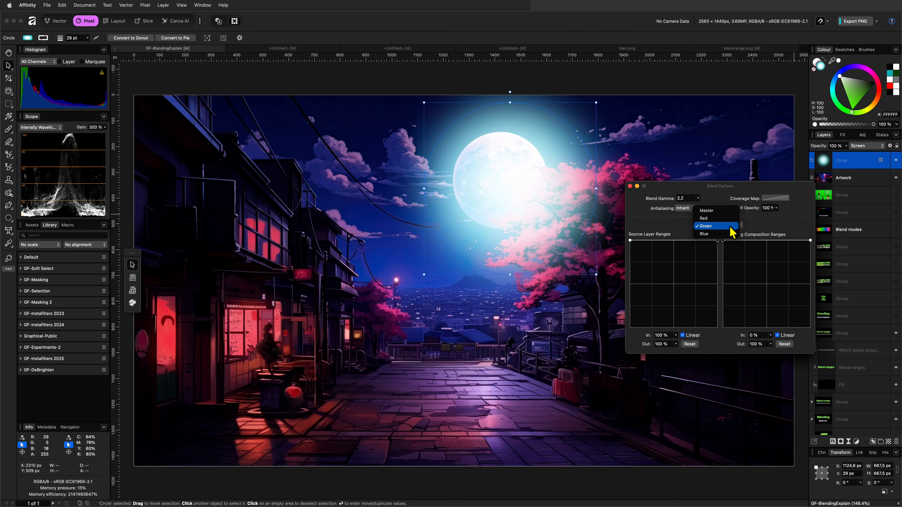
{"action": "left_click_drag", "start_coordinate": [723, 240], "coordinate": [718, 340]}
{"action": "left_click", "coordinate": [630, 186]}
{"action": "key", "text": "h"}
{"action": "left_click", "coordinate": [896, 160]}
{"action": "left_click", "coordinate": [896, 160]}
Enlarge the glowing circle to about 799 × 790 px and reposition it around the moon
{"action": "key", "text": "v"}
{"action": "left_click_drag", "start_coordinate": [596, 266], "coordinate": [630, 306]}
{"action": "left_click_drag", "start_coordinate": [540, 227], "coordinate": [523, 208]}
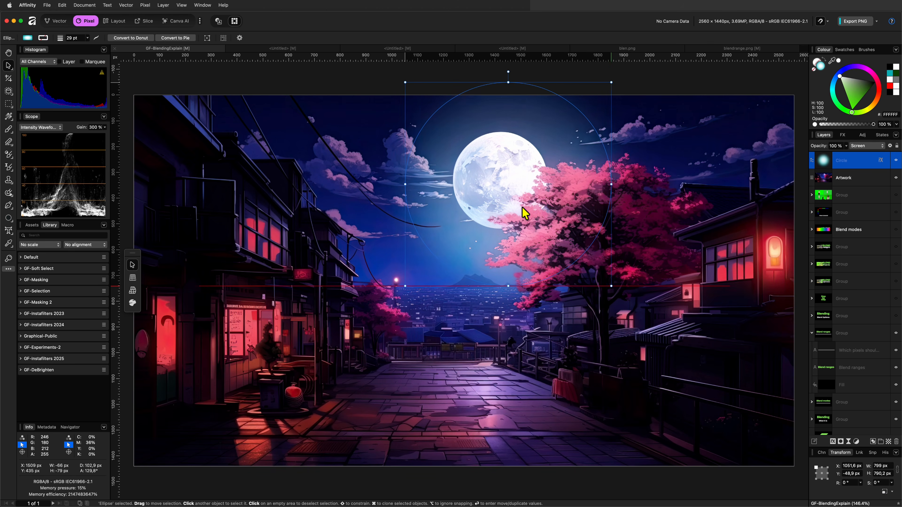
Add a Levels adjustment above the Artwork layer and use it to darken the scene
{"action": "left_click", "coordinate": [853, 178]}
{"action": "key", "text": "b"}
{"action": "left_click", "coordinate": [856, 442]}
{"action": "left_click", "coordinate": [860, 457]}
{"action": "left_click", "coordinate": [687, 372]}
{"action": "left_click_drag", "start_coordinate": [689, 377], "coordinate": [692, 378]}
{"action": "left_click", "coordinate": [664, 291]}
Set the Levels adjustment's blend mode to Colour Burn and lower the dark end of its Red underlying composition range to 0%
{"action": "left_click", "coordinate": [866, 145]}
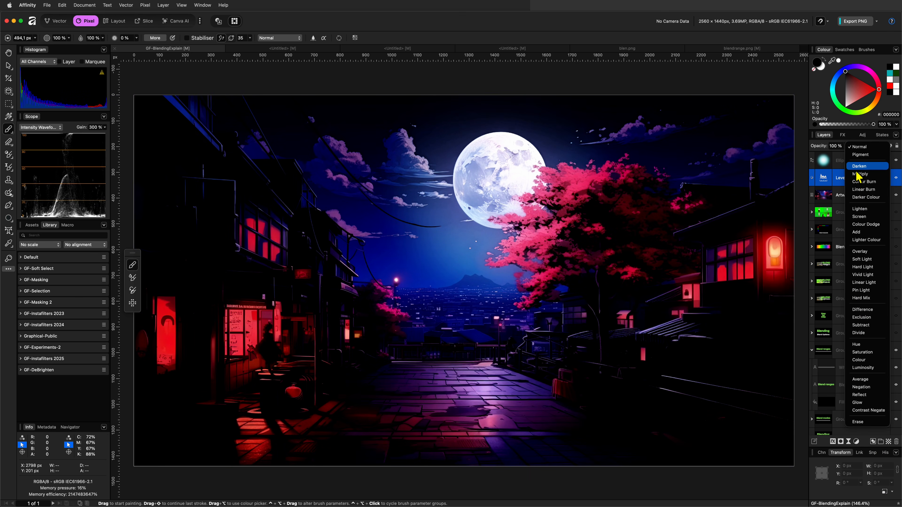
{"action": "left_click", "coordinate": [863, 170]}
{"action": "left_click", "coordinate": [890, 146]}
{"action": "left_click", "coordinate": [721, 228]}
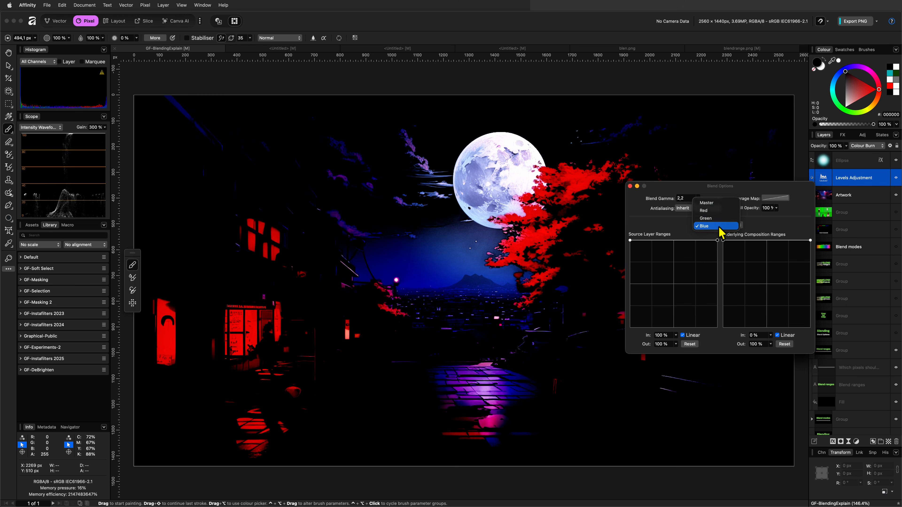
{"action": "left_click", "coordinate": [714, 211]}
{"action": "left_click_drag", "start_coordinate": [723, 240], "coordinate": [719, 349]}
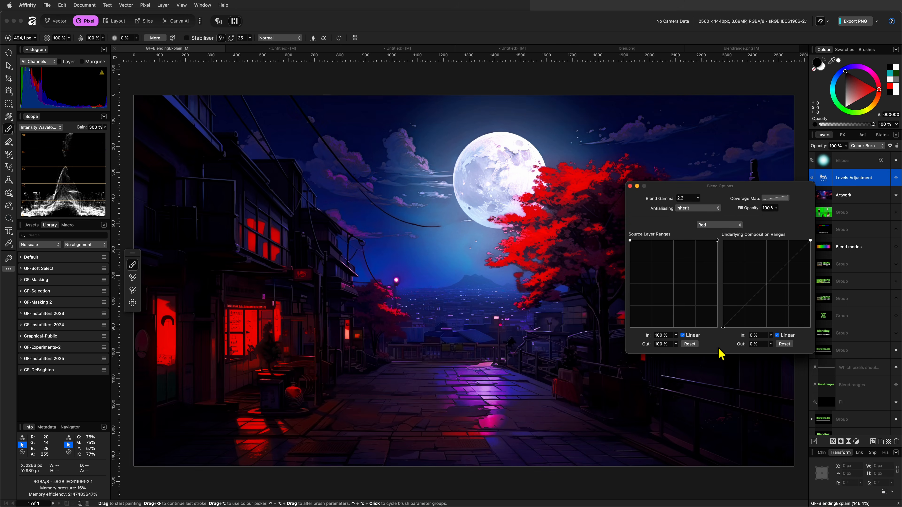
{"action": "left_click", "coordinate": [630, 186]}
Reduce the Levels adjustment's opacity to 83% and set its blend mode to Overlay
{"action": "left_click_drag", "start_coordinate": [837, 157], "coordinate": [883, 158]}
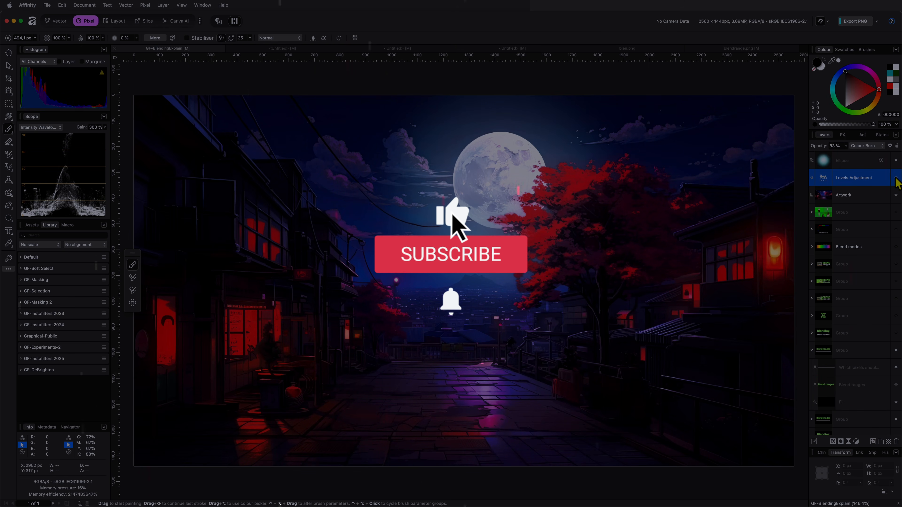
{"action": "left_click", "coordinate": [867, 145]}
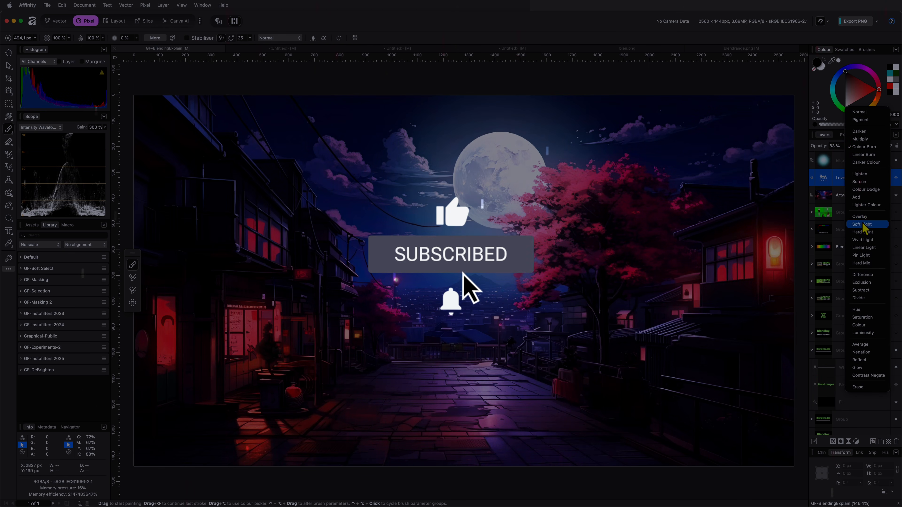
{"action": "left_click", "coordinate": [862, 217]}
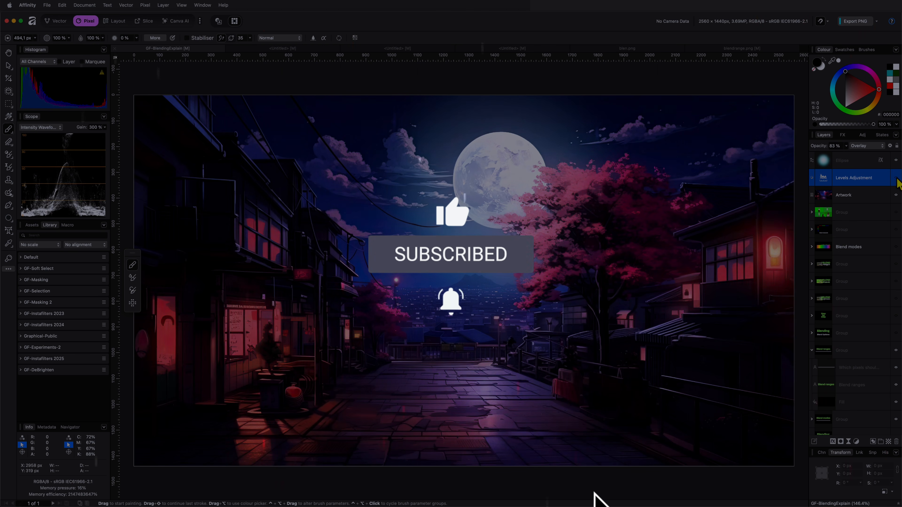